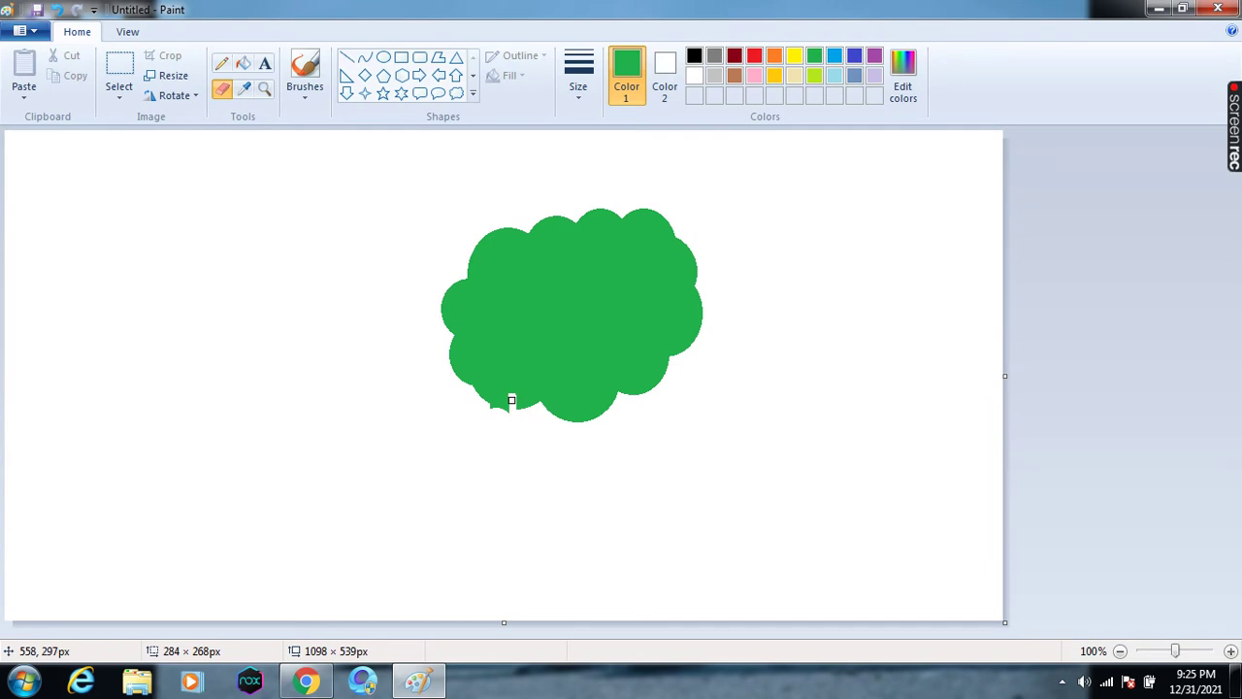
- Undo the last eraser stroke and choose the Curve tool with brown as the drawing colour
left_click(57, 9)
left_click(364, 59)
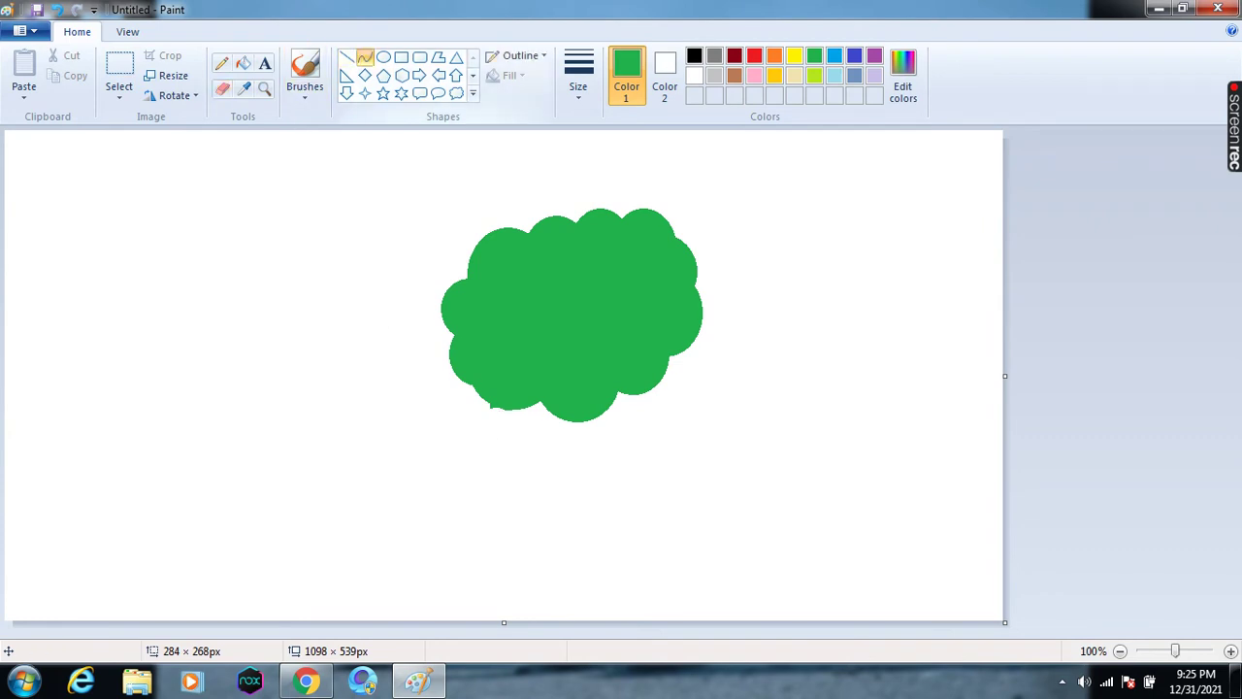
left_click(734, 74)
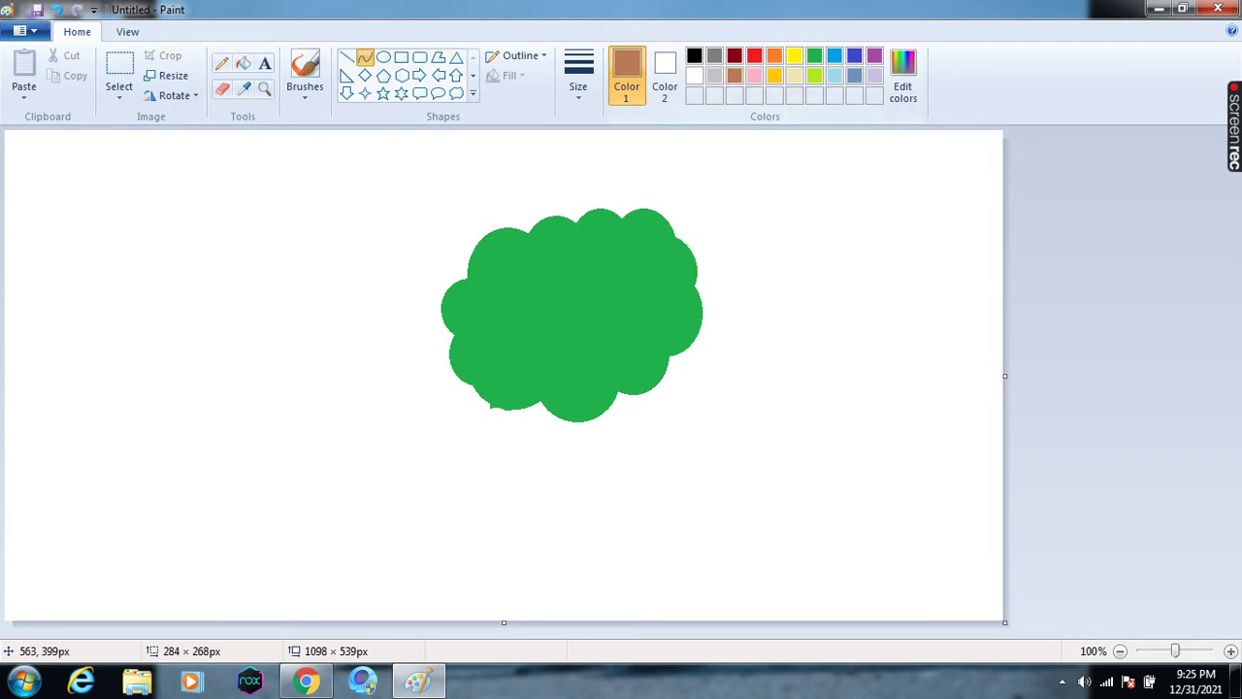
left_click_drag(504, 410, 528, 692)
left_click_drag(578, 521, 577, 528)
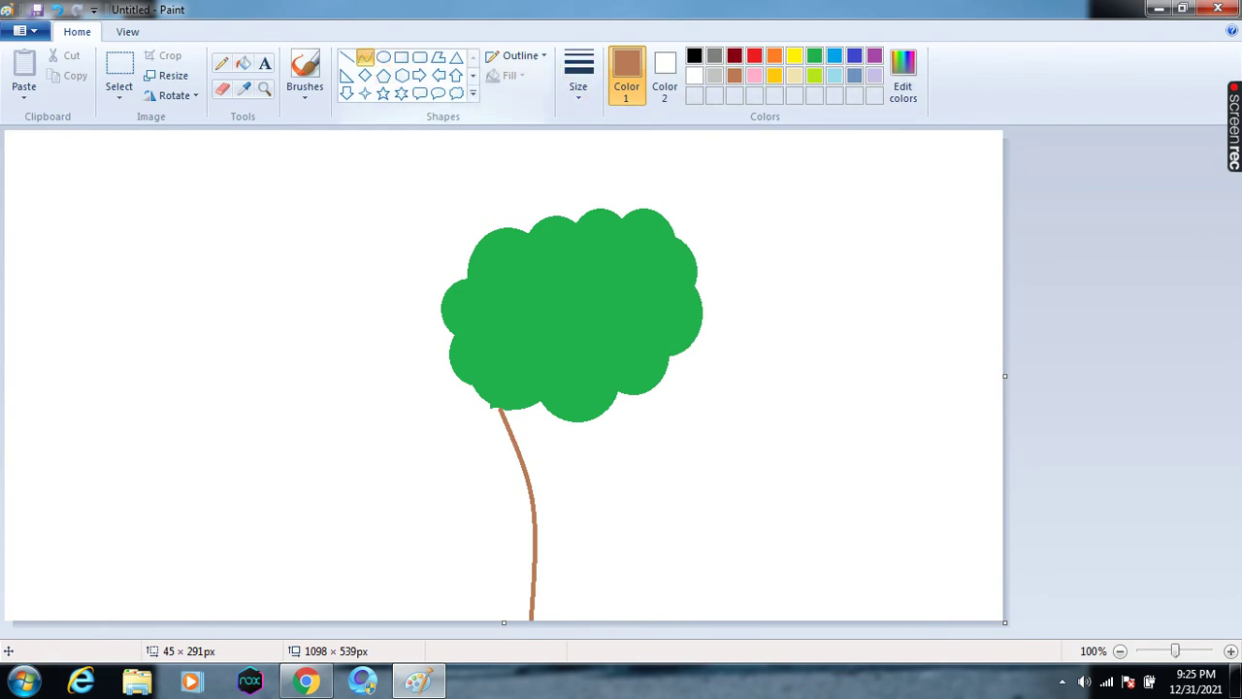
left_click_drag(677, 415, 585, 522)
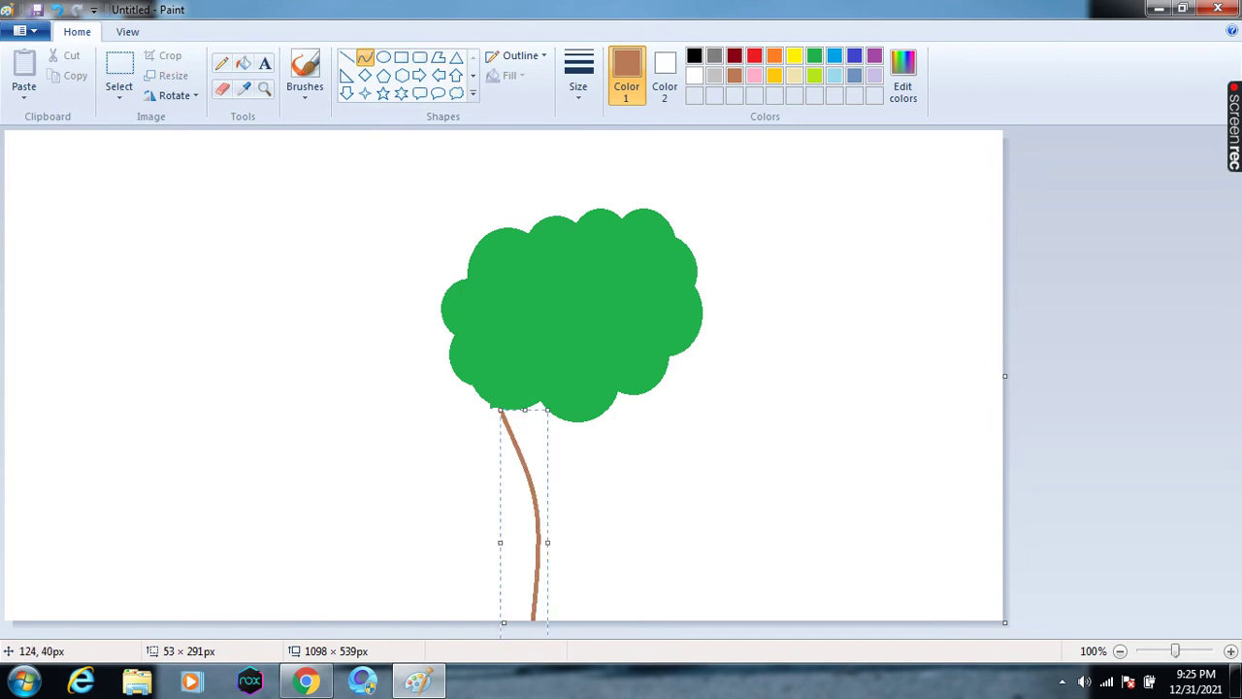
left_click(56, 8)
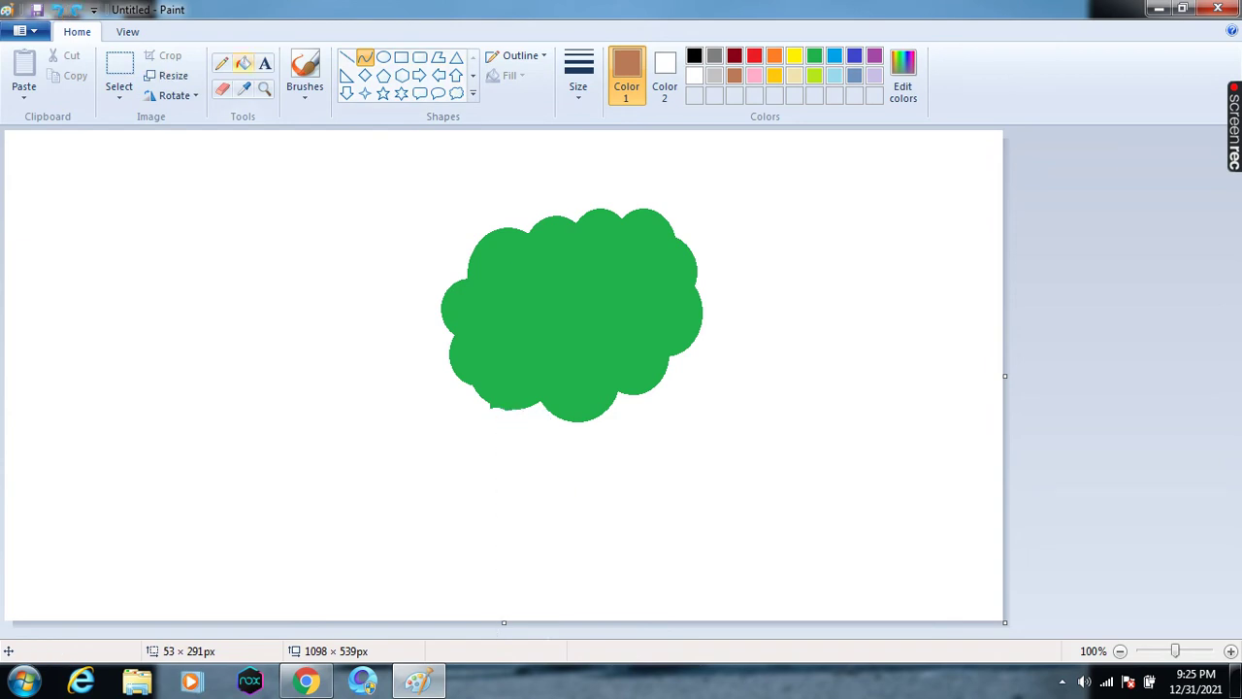
- Draw two brown curves from the crown's underside to the canvas's lower edge, bowed inward as the two sides of the trunk
mouse_move(491, 406)
left_mouse_down()
mouse_move(473, 576)
mouse_move(486, 651)
left_mouse_up()
left_click_drag(546, 524, 560, 543)
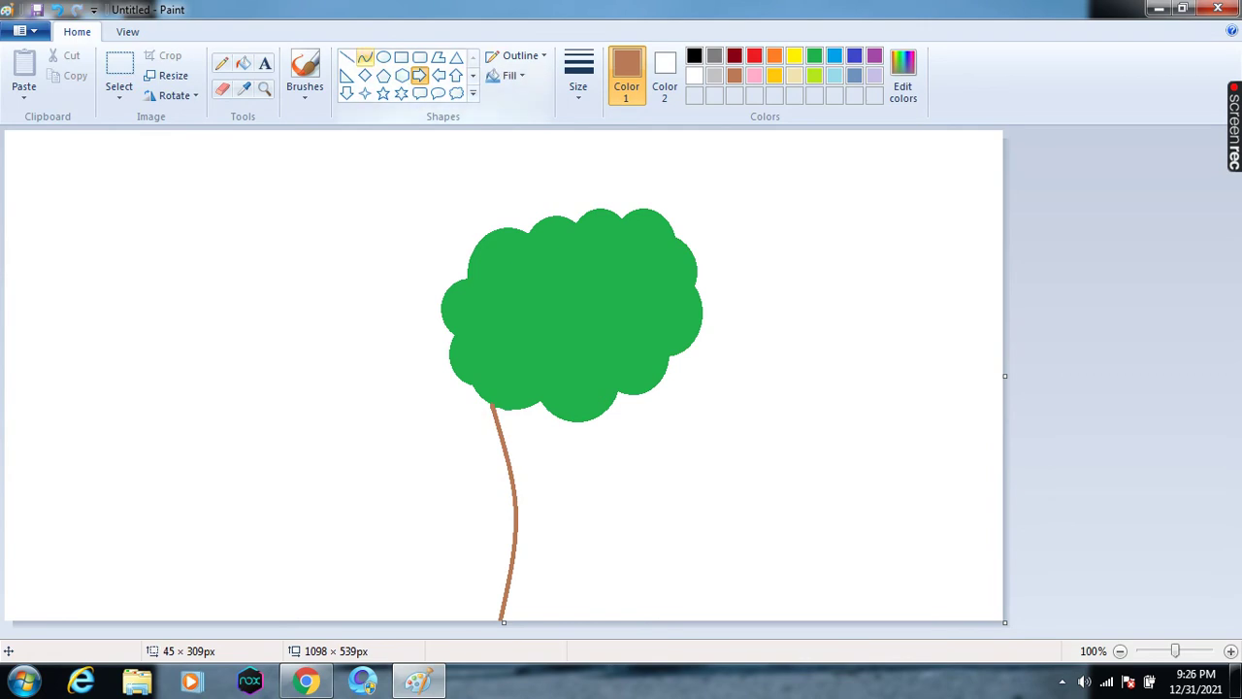
mouse_move(614, 398)
left_mouse_down()
mouse_move(607, 587)
mouse_move(658, 658)
mouse_move(644, 642)
left_mouse_up()
left_click_drag(610, 511, 602, 520)
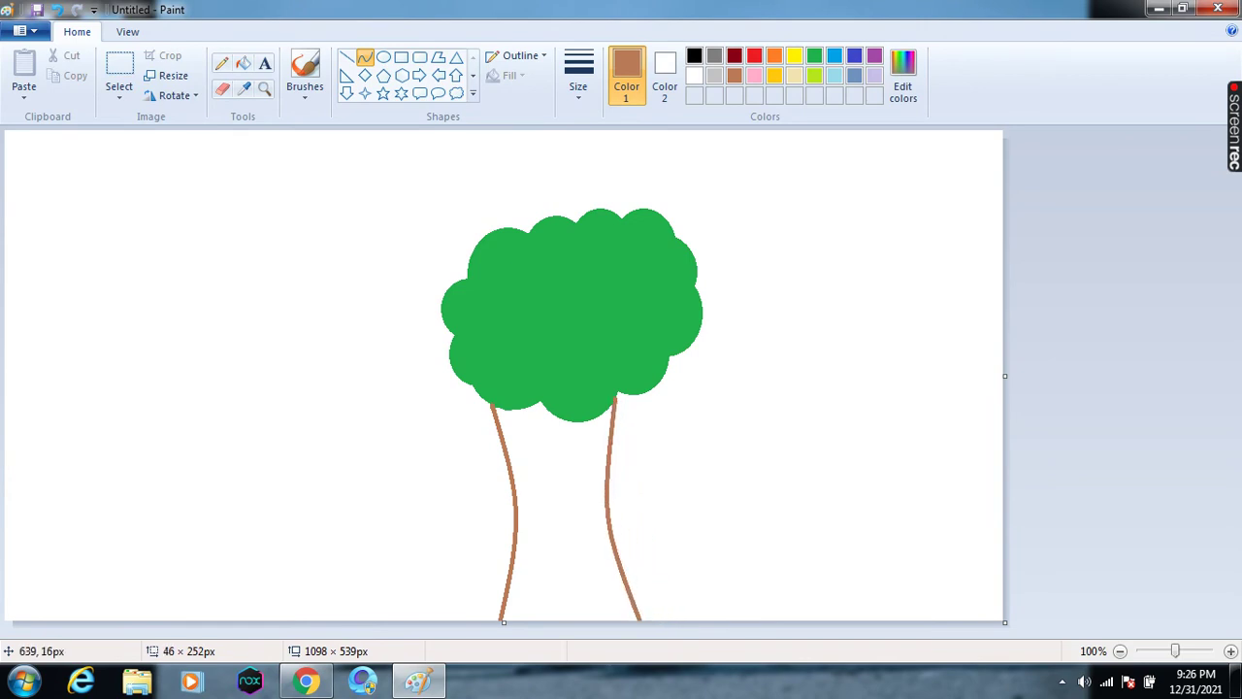
- Choose the Airbrush with a new stroke size and green as the colour, and undo the brown test spray
left_click(304, 73)
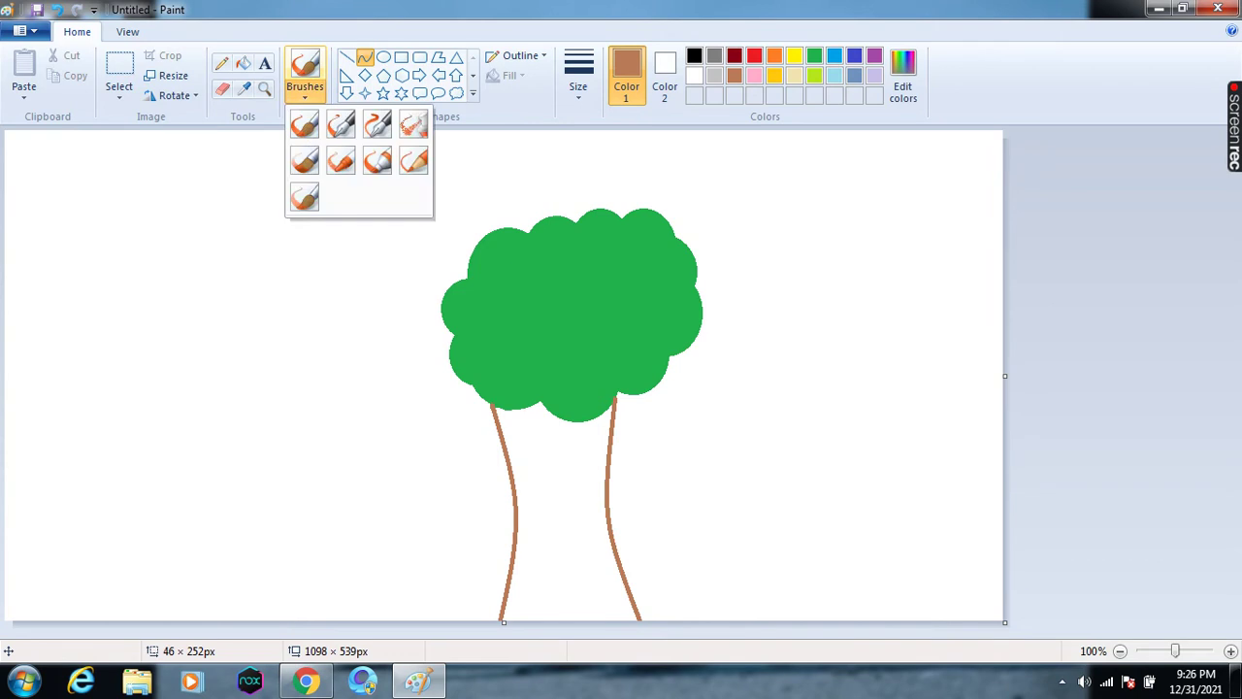
left_click(413, 123)
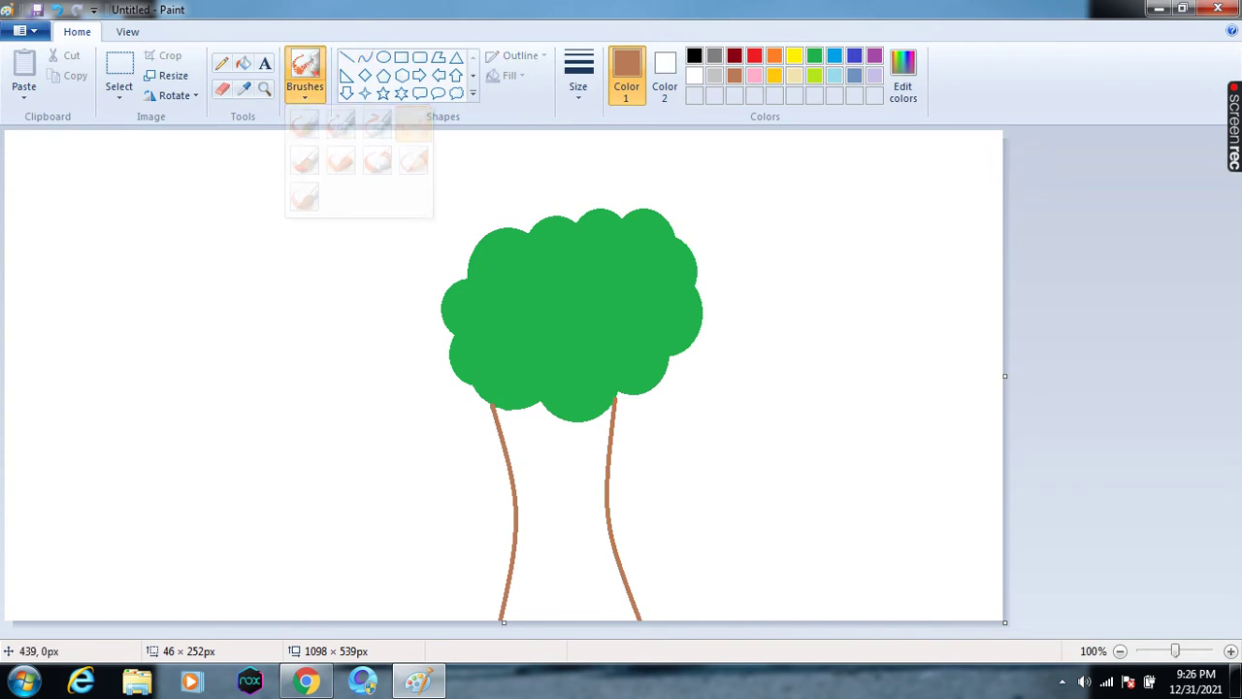
left_click(578, 76)
left_click(621, 198)
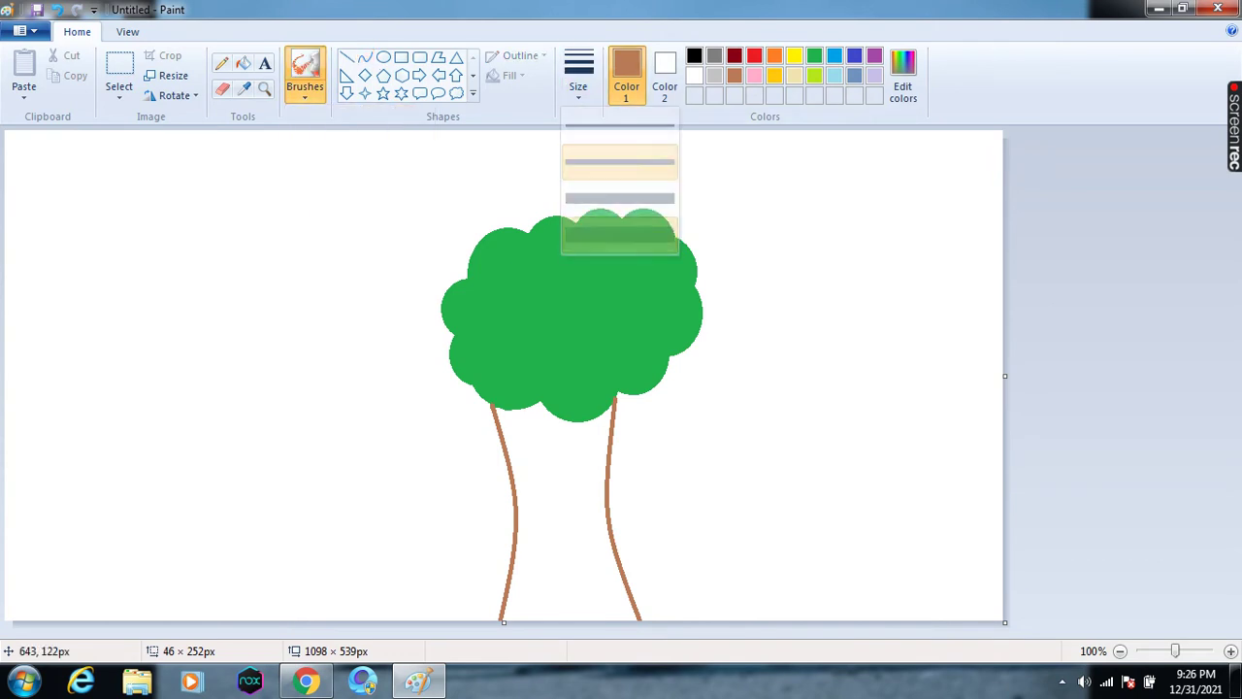
mouse_move(14, 600)
left_mouse_down()
mouse_move(50, 581)
mouse_move(57, 589)
left_mouse_up()
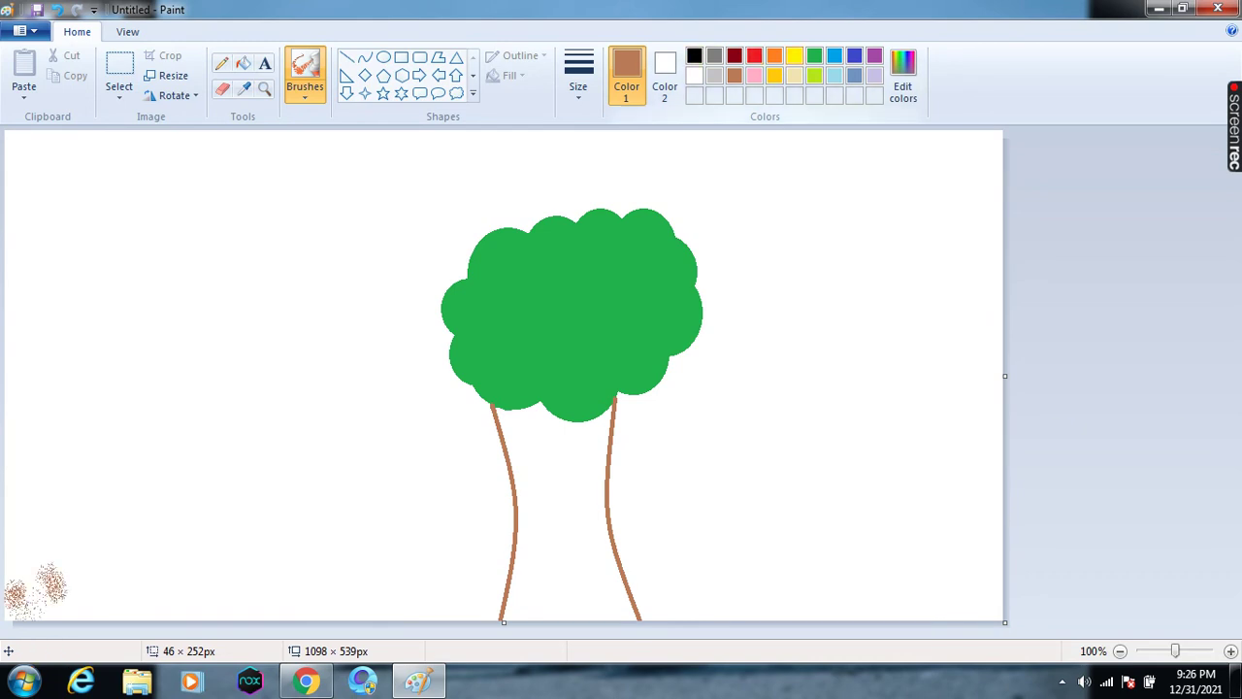
left_click(814, 55)
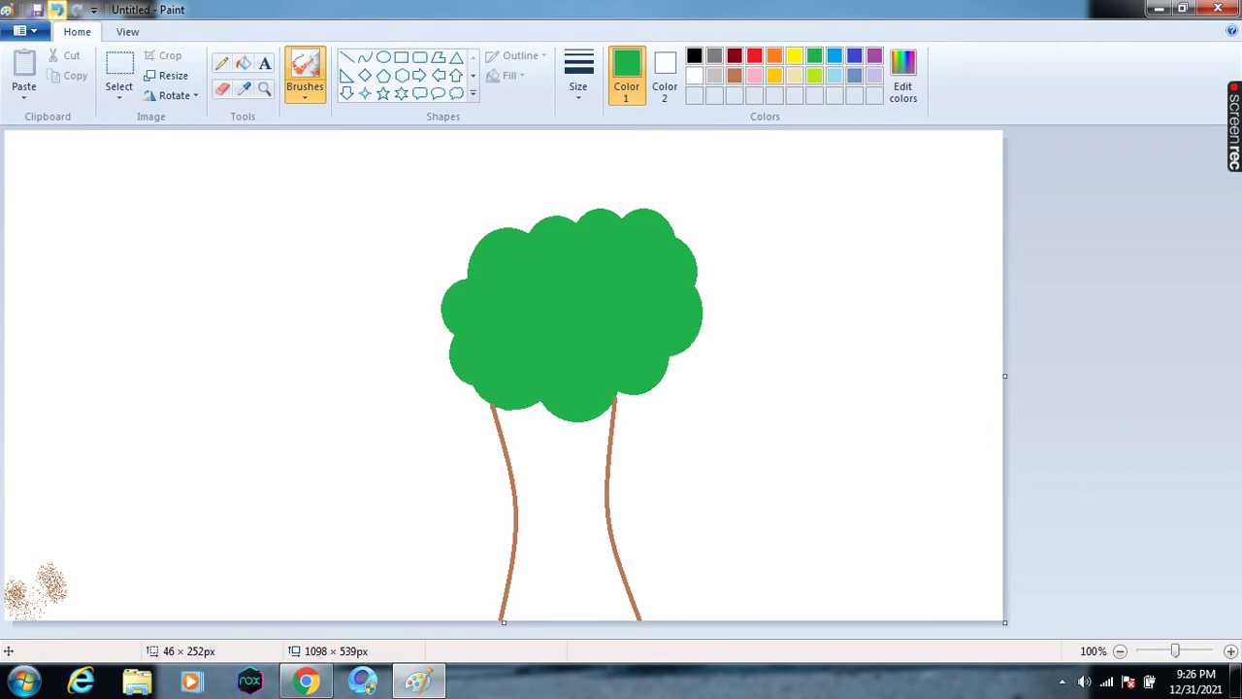
key("ctrl+z")
- Spray uneven green grass along the canvas's lower edge on both sides of the trunk, leaving the trunk's interior clear
mouse_move(19, 601)
left_mouse_down()
mouse_move(0, 653)
mouse_move(40, 574)
mouse_move(31, 635)
mouse_move(62, 597)
mouse_move(81, 618)
mouse_move(121, 571)
mouse_move(146, 626)
mouse_move(171, 577)
mouse_move(186, 622)
mouse_move(251, 619)
mouse_move(158, 598)
mouse_move(112, 617)
left_mouse_up()
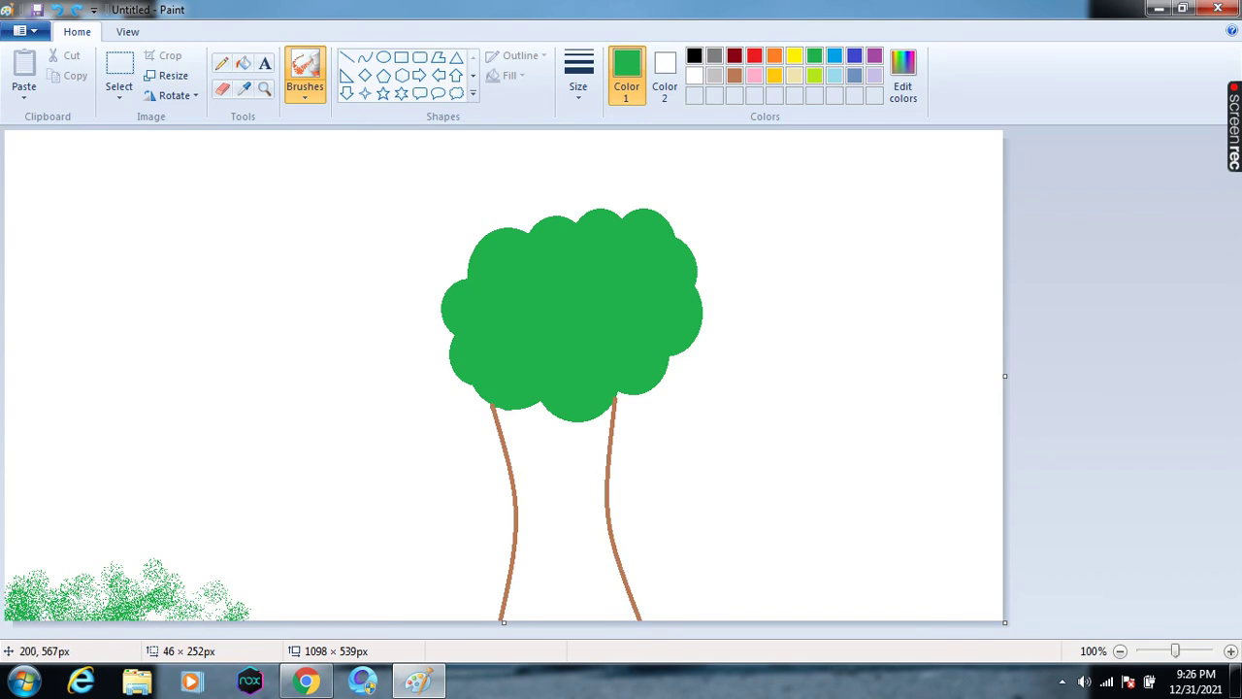
mouse_move(207, 616)
left_mouse_down()
mouse_move(151, 619)
mouse_move(199, 593)
mouse_move(259, 611)
mouse_move(348, 606)
mouse_move(253, 597)
mouse_move(287, 582)
mouse_move(432, 611)
mouse_move(309, 593)
mouse_move(182, 603)
left_mouse_up()
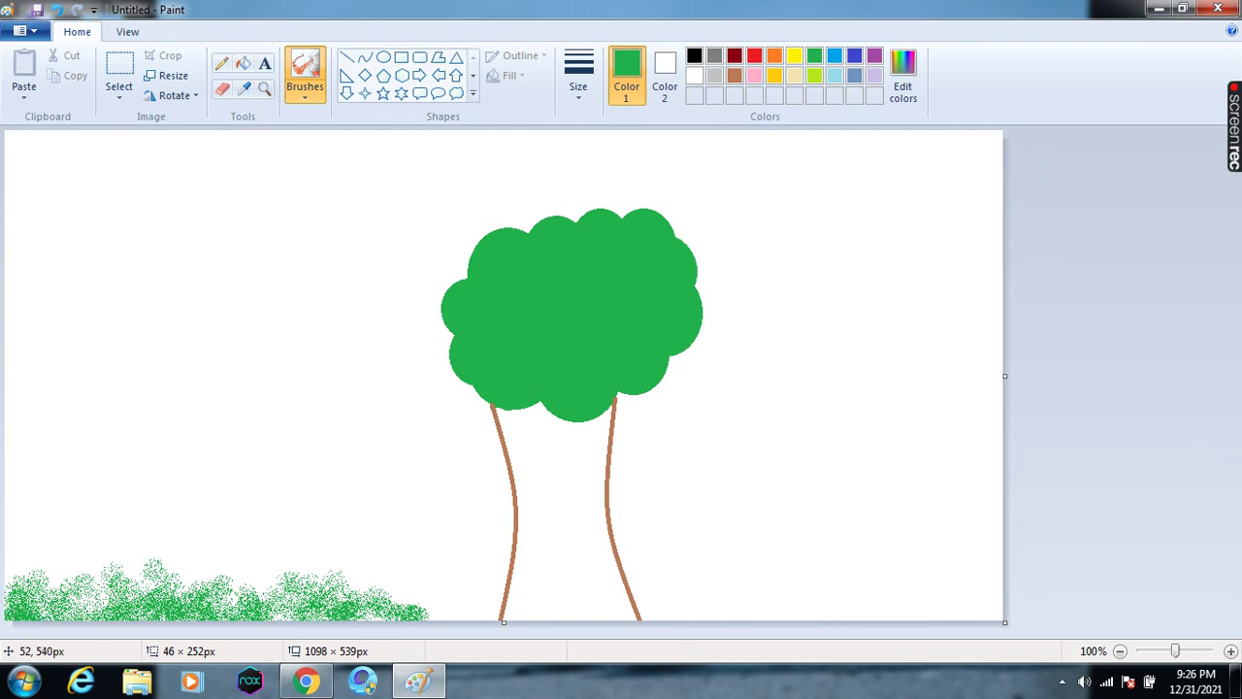
left_click_drag(43, 614, 111, 614)
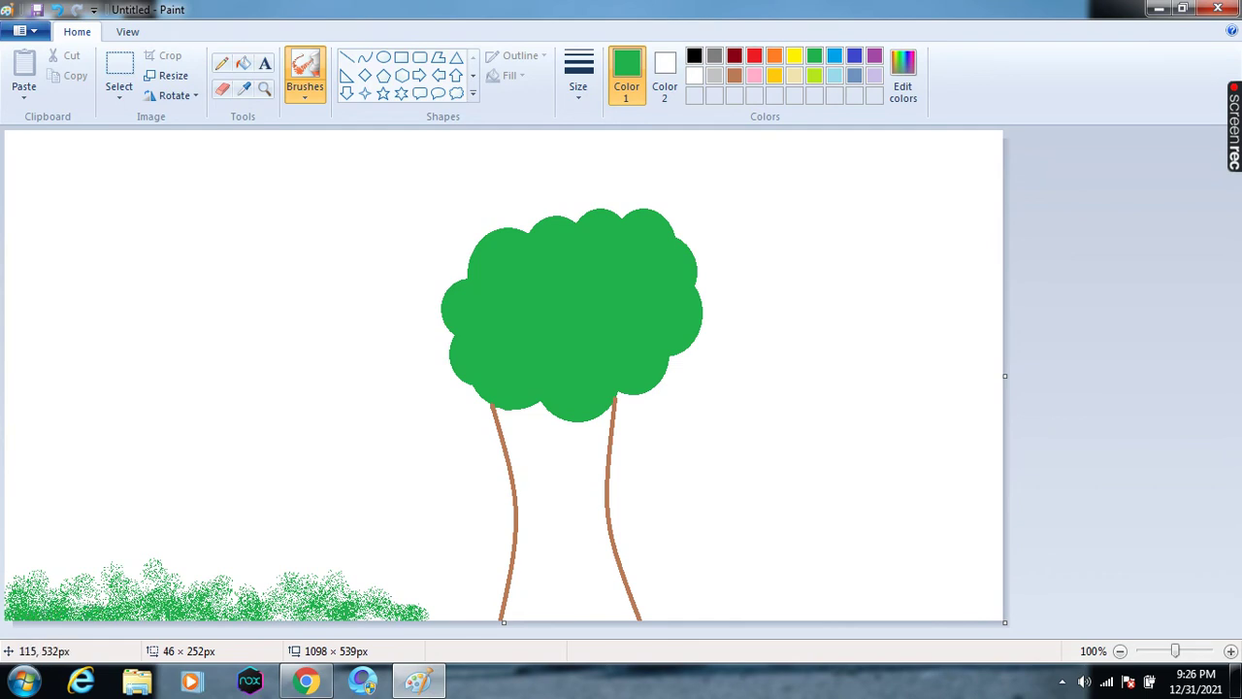
mouse_move(283, 615)
left_mouse_down()
mouse_move(478, 615)
mouse_move(477, 603)
mouse_move(457, 607)
mouse_move(426, 586)
mouse_move(336, 603)
mouse_move(394, 636)
mouse_move(486, 605)
mouse_move(488, 619)
mouse_move(487, 561)
mouse_move(249, 597)
left_mouse_up()
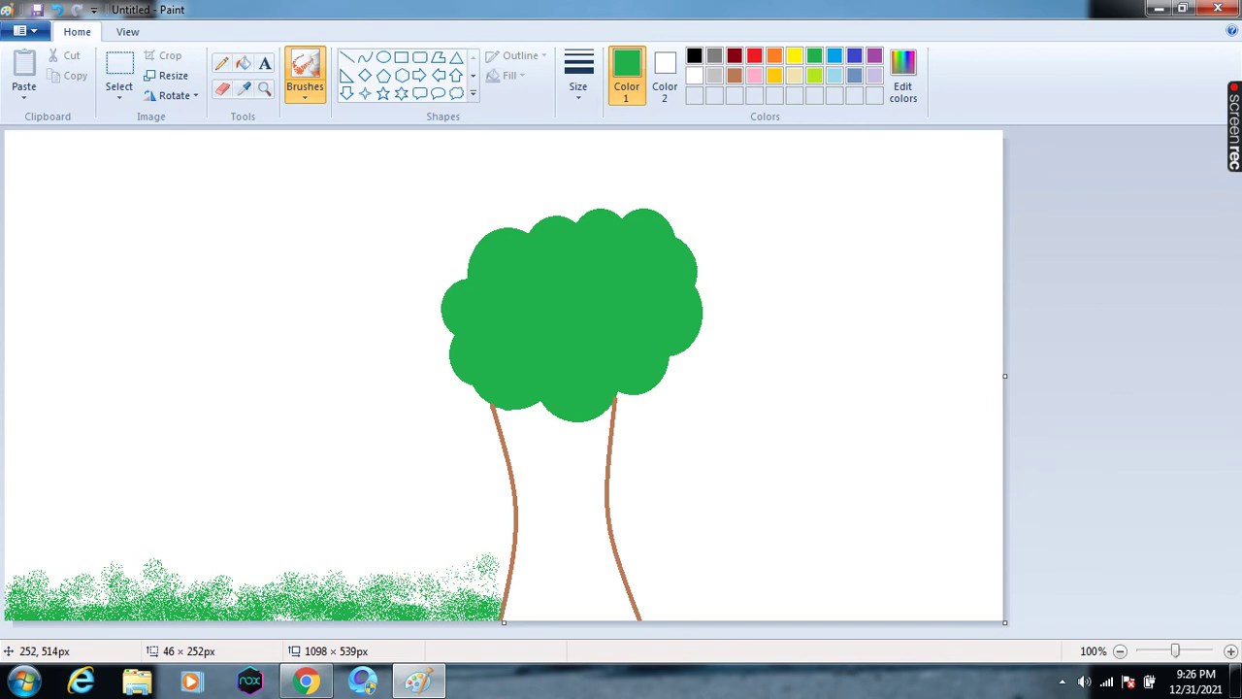
mouse_move(644, 612)
left_mouse_down()
mouse_move(683, 612)
mouse_move(625, 611)
mouse_move(752, 592)
mouse_move(667, 585)
mouse_move(727, 588)
mouse_move(797, 614)
mouse_move(998, 621)
mouse_move(935, 586)
mouse_move(887, 615)
mouse_move(806, 618)
mouse_move(824, 608)
mouse_move(864, 630)
mouse_move(1015, 616)
mouse_move(1009, 587)
mouse_move(651, 593)
mouse_move(710, 571)
mouse_move(777, 600)
mouse_move(809, 595)
left_mouse_up()
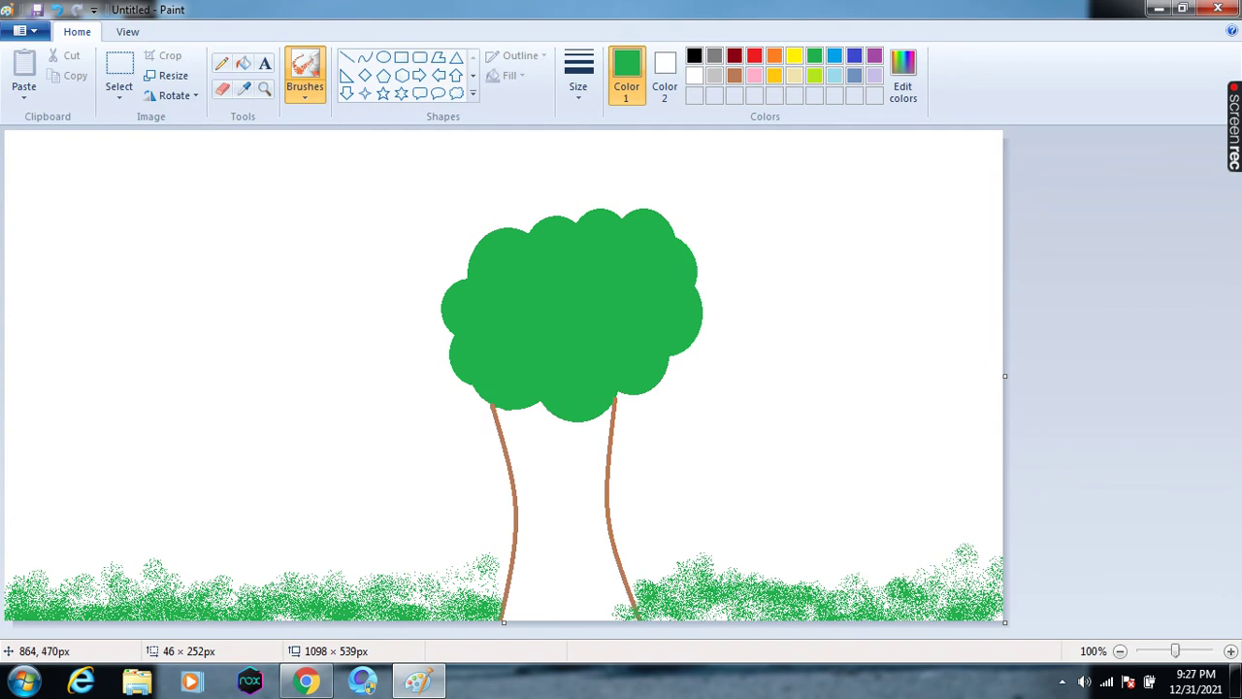
- Create a text box about 417 by 412 px in the blank area left of the tree, using the Arial Black font
left_click(263, 63)
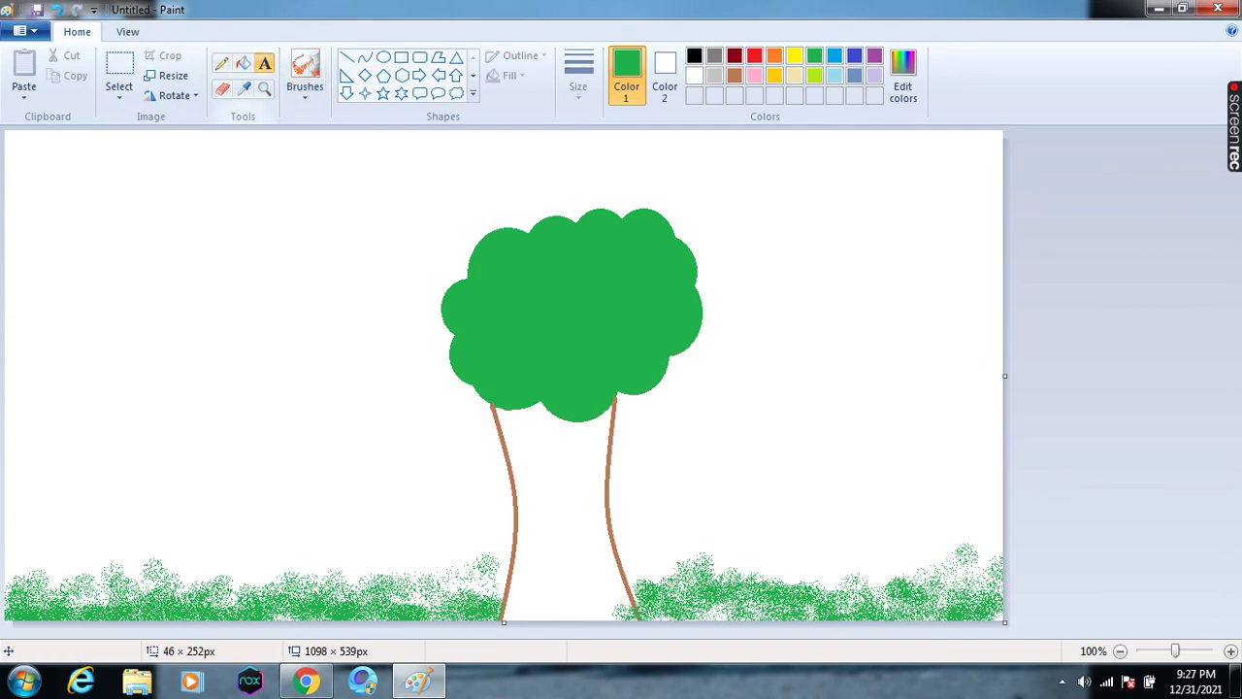
left_click_drag(33, 161, 337, 407)
left_click_drag(419, 466, 448, 484)
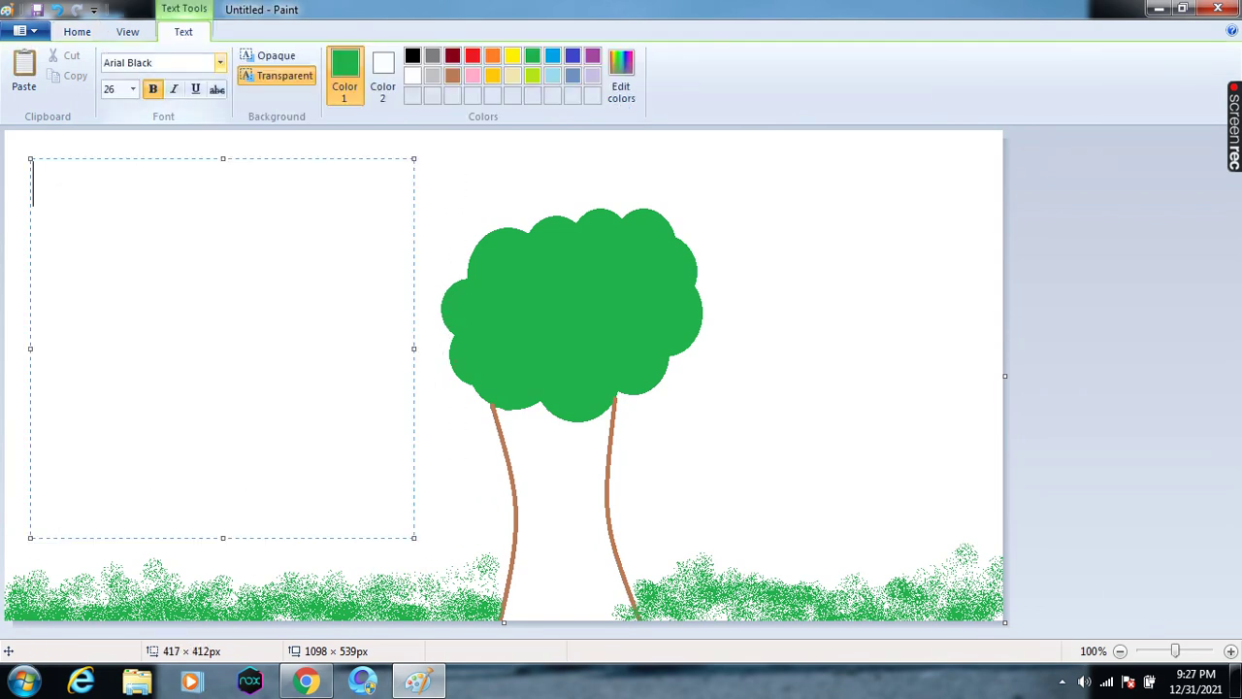
left_click(221, 62)
key("Return")
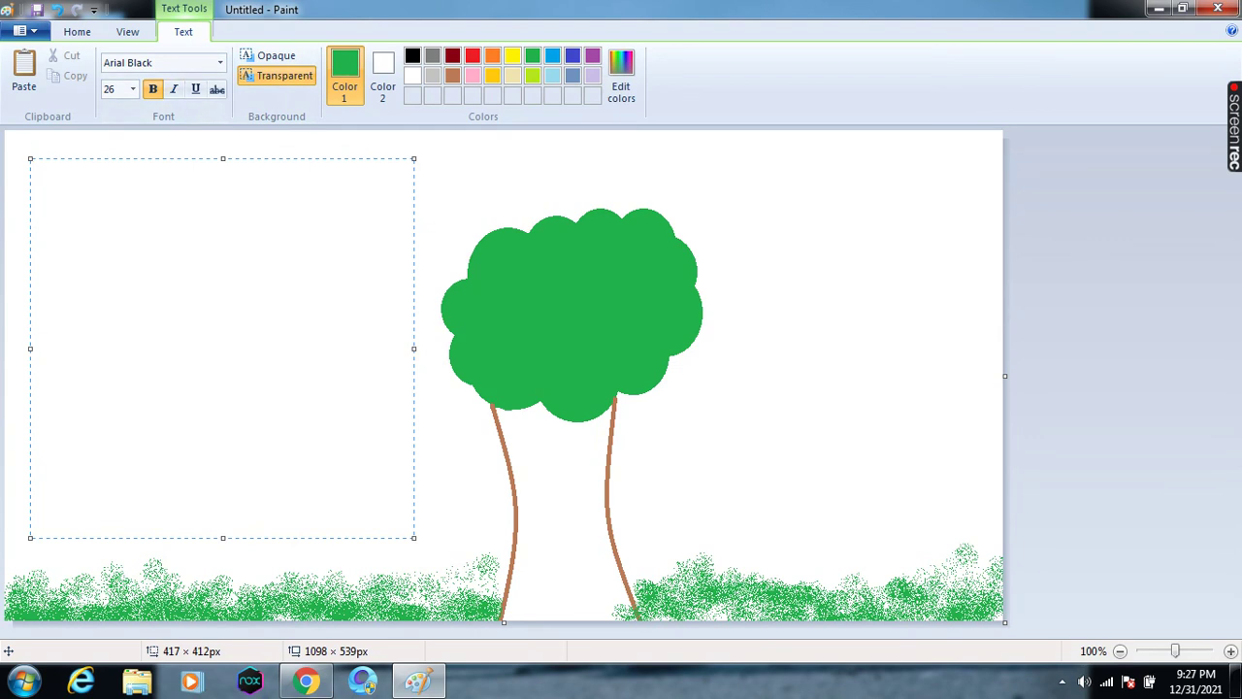
- Enter "EASY DRAWING ON PC EST TREE" in the text box and place the text on the canvas
type("EA")
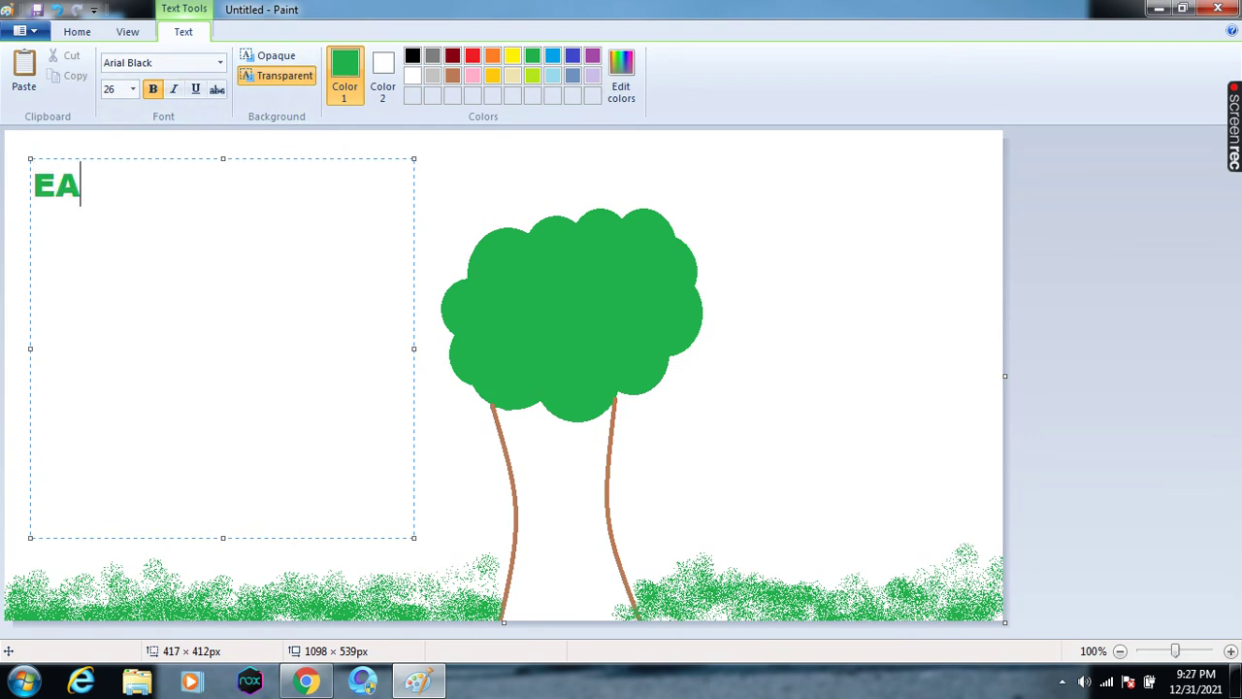
type("SY DR")
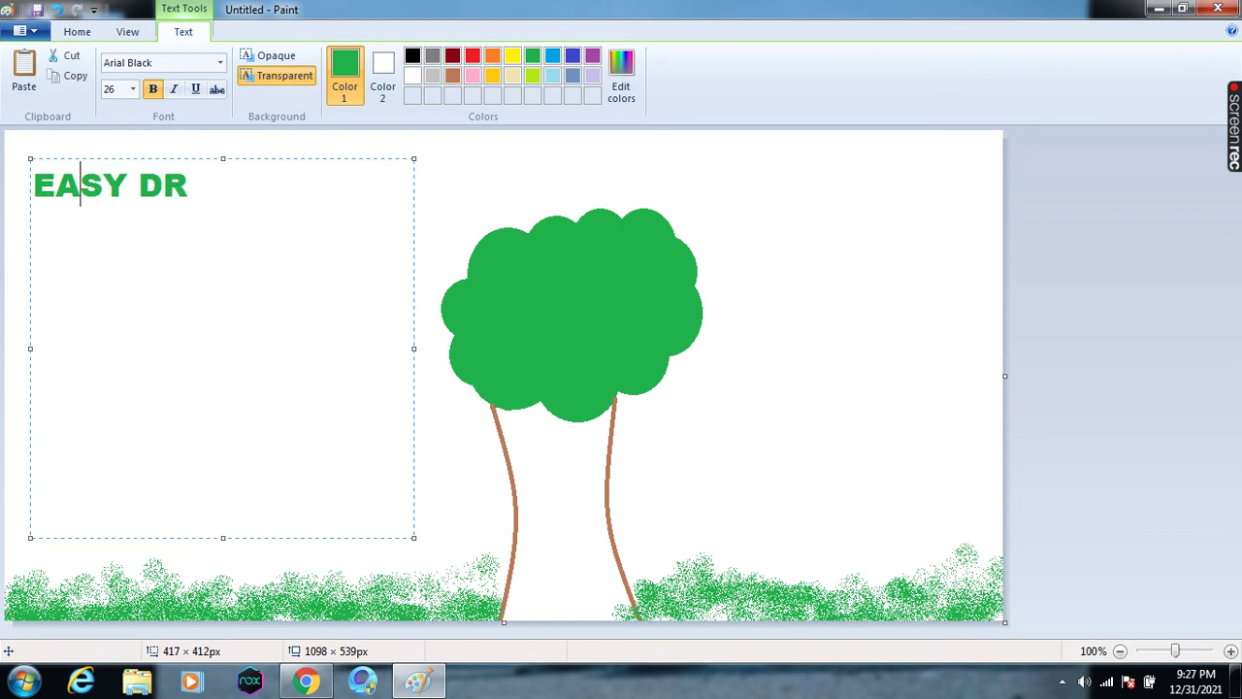
type("A")
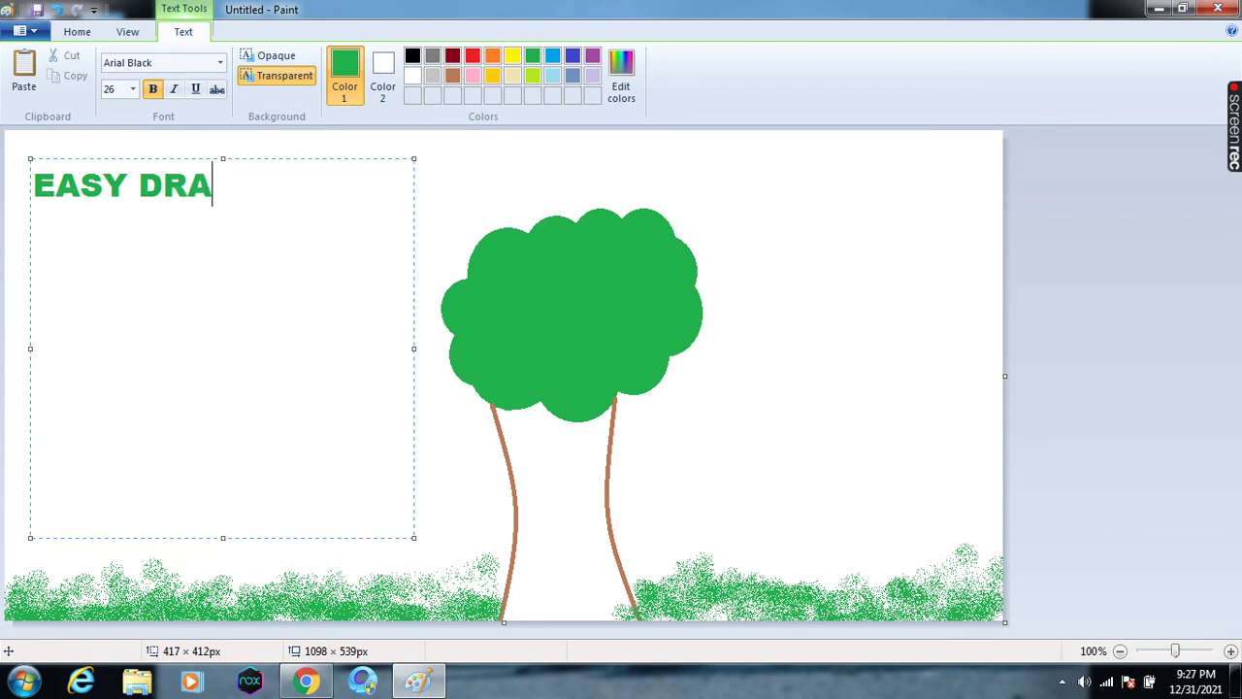
type("WING")
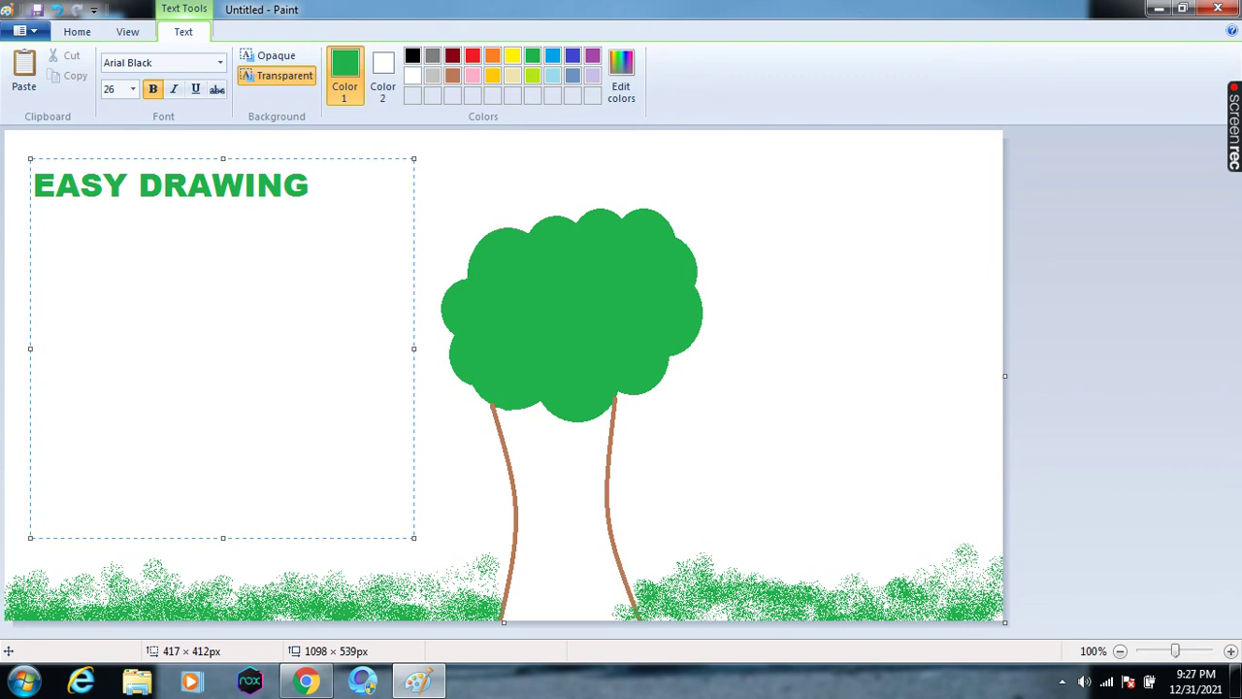
type(" ON PC")
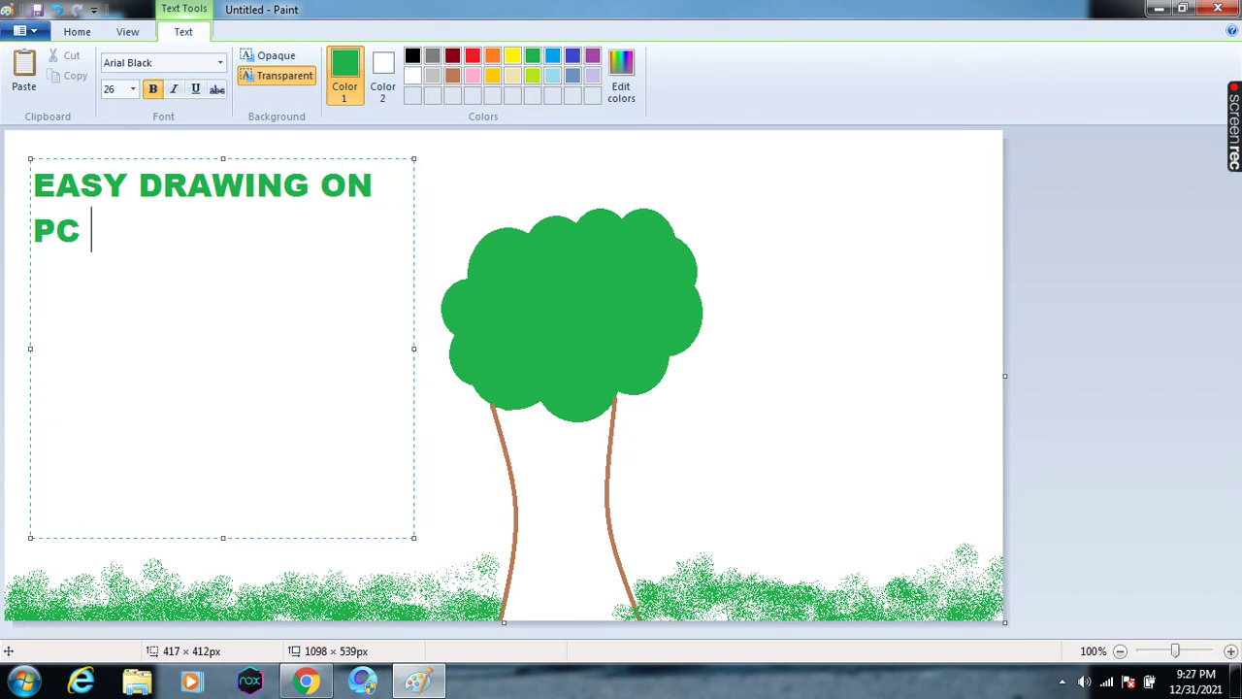
type(" ES")
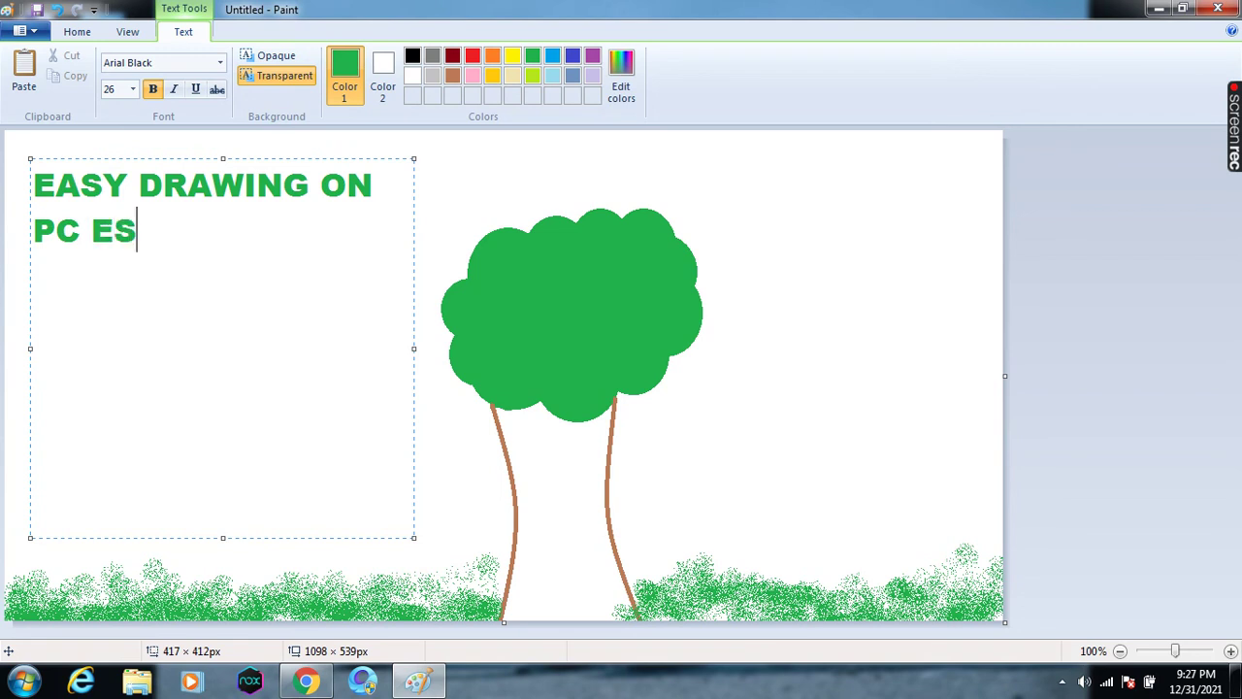
type("T TREE")
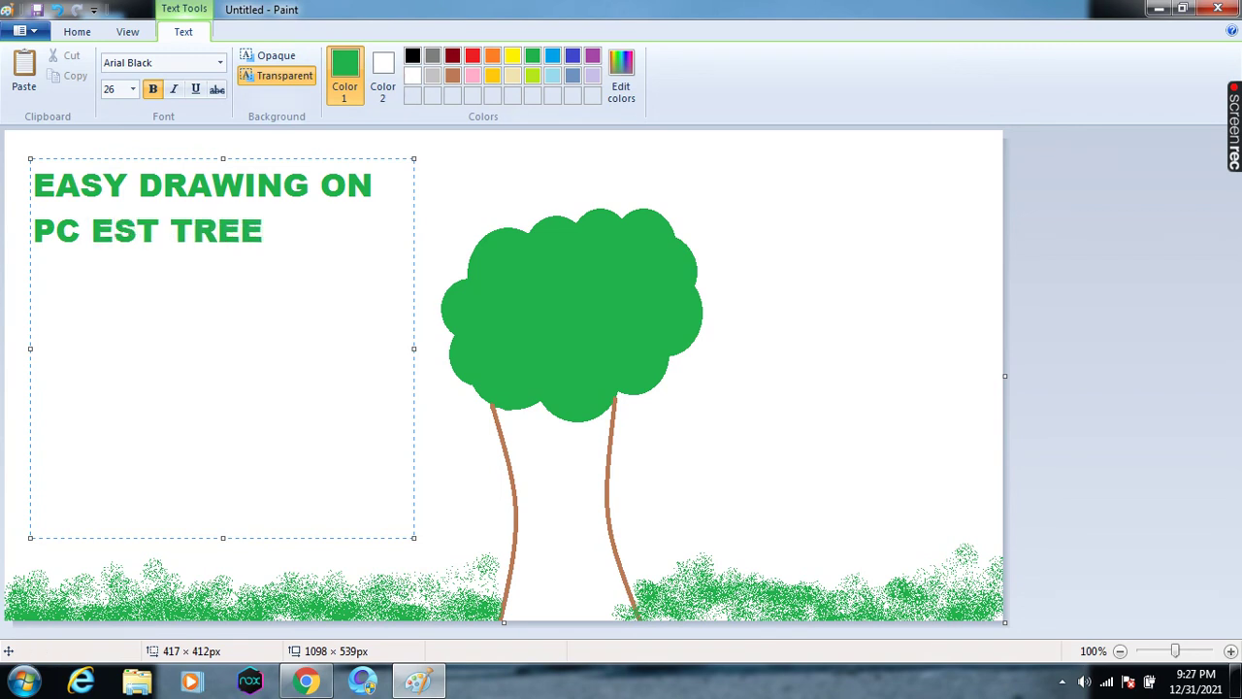
left_click(679, 169)
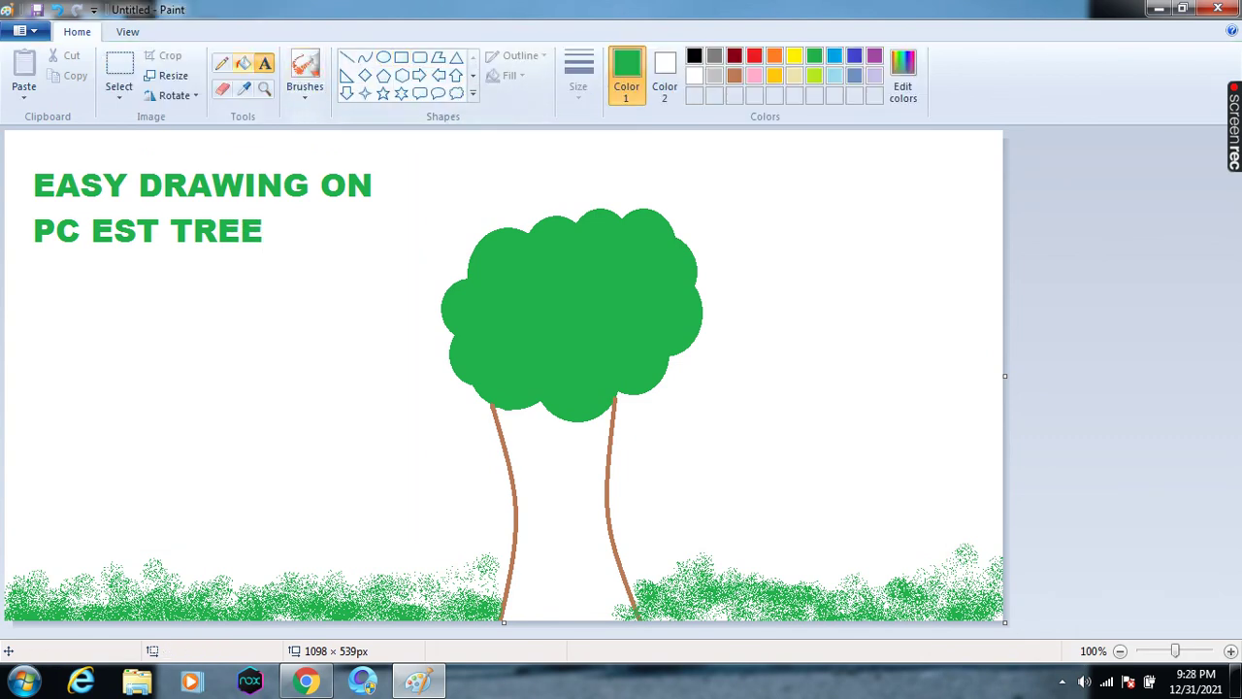
- Fill the area between the two trunk lines with brown
left_click(243, 63)
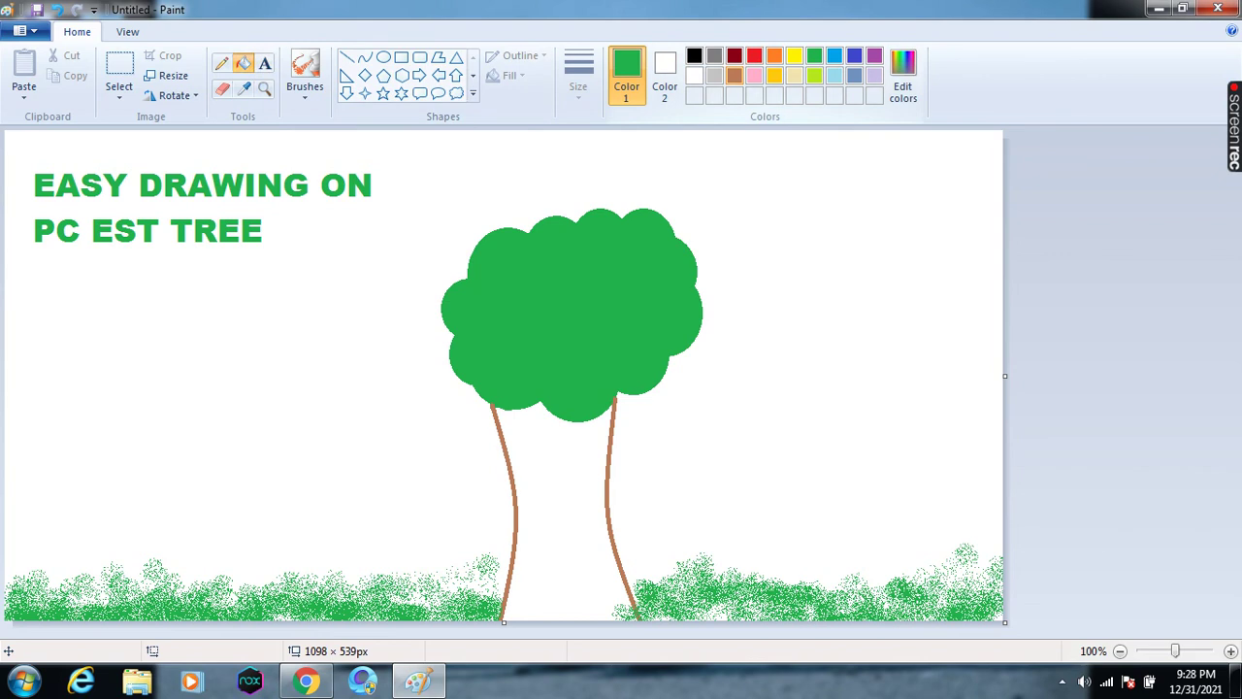
left_click(734, 75)
left_click(592, 494)
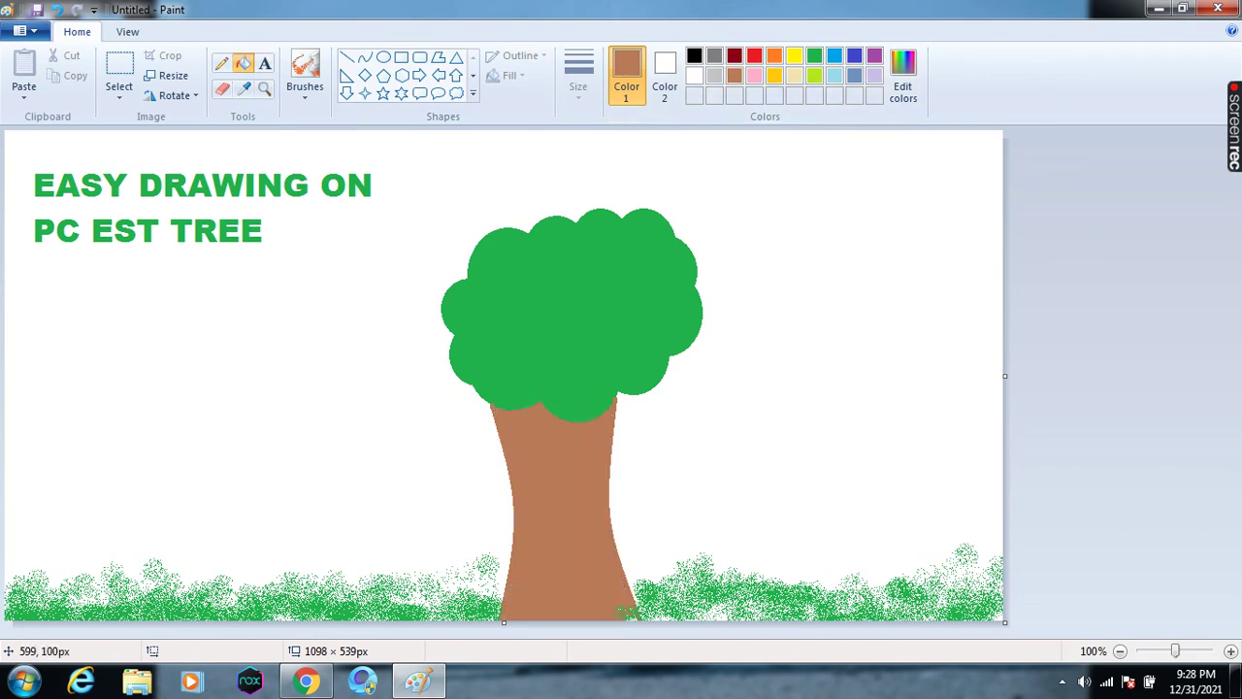
- Add a green cloud callout outline about 209 by 255 px over the crown's left side and erase its small tail bubbles
left_click(456, 93)
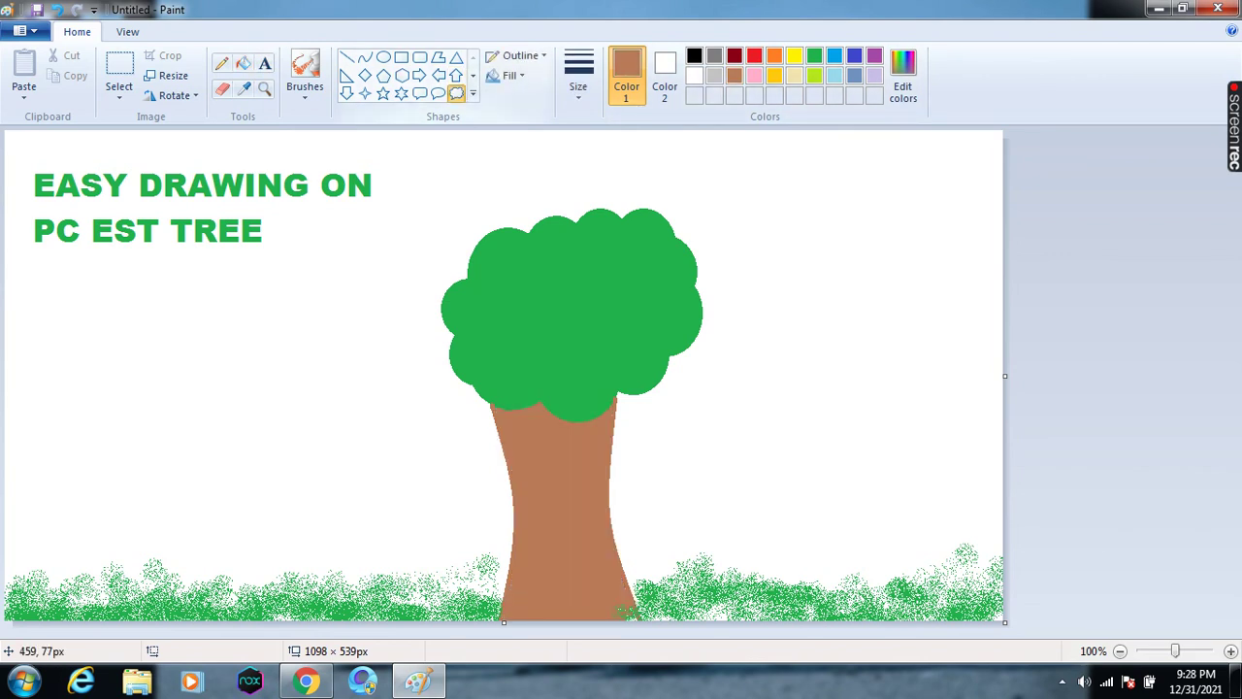
left_click_drag(443, 212, 647, 458)
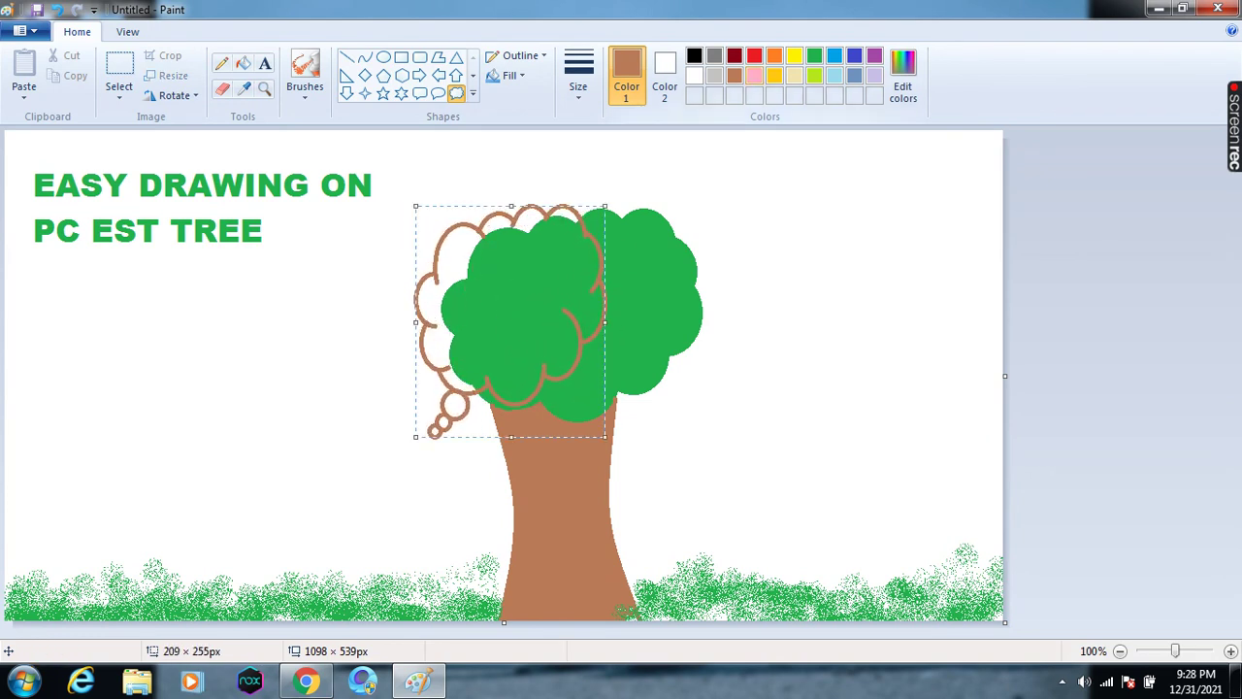
left_click(814, 55)
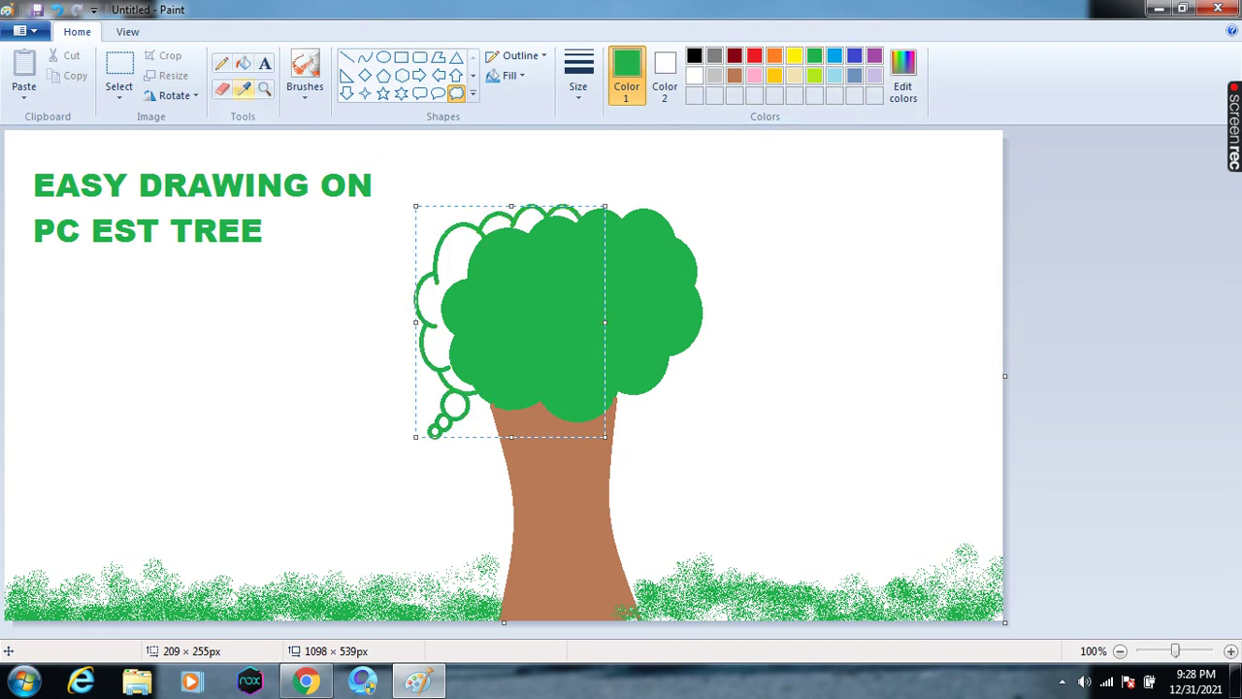
left_click(222, 88)
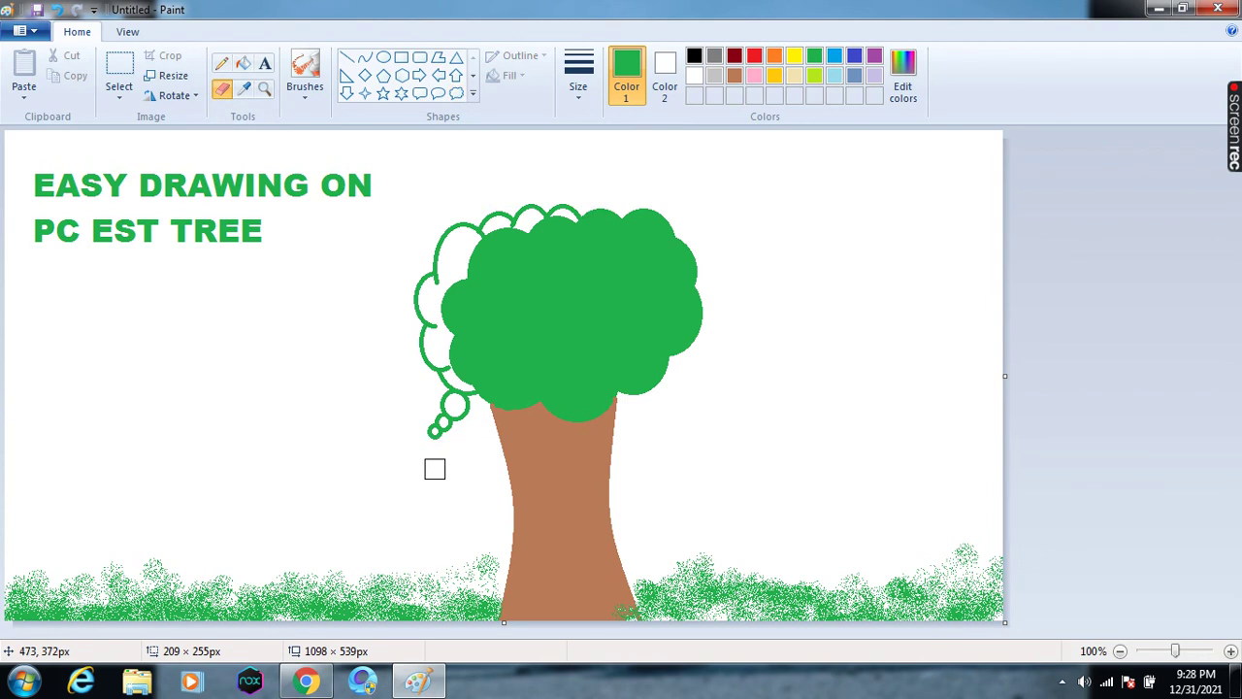
mouse_move(434, 438)
left_mouse_down()
mouse_move(446, 427)
mouse_move(439, 405)
left_mouse_up()
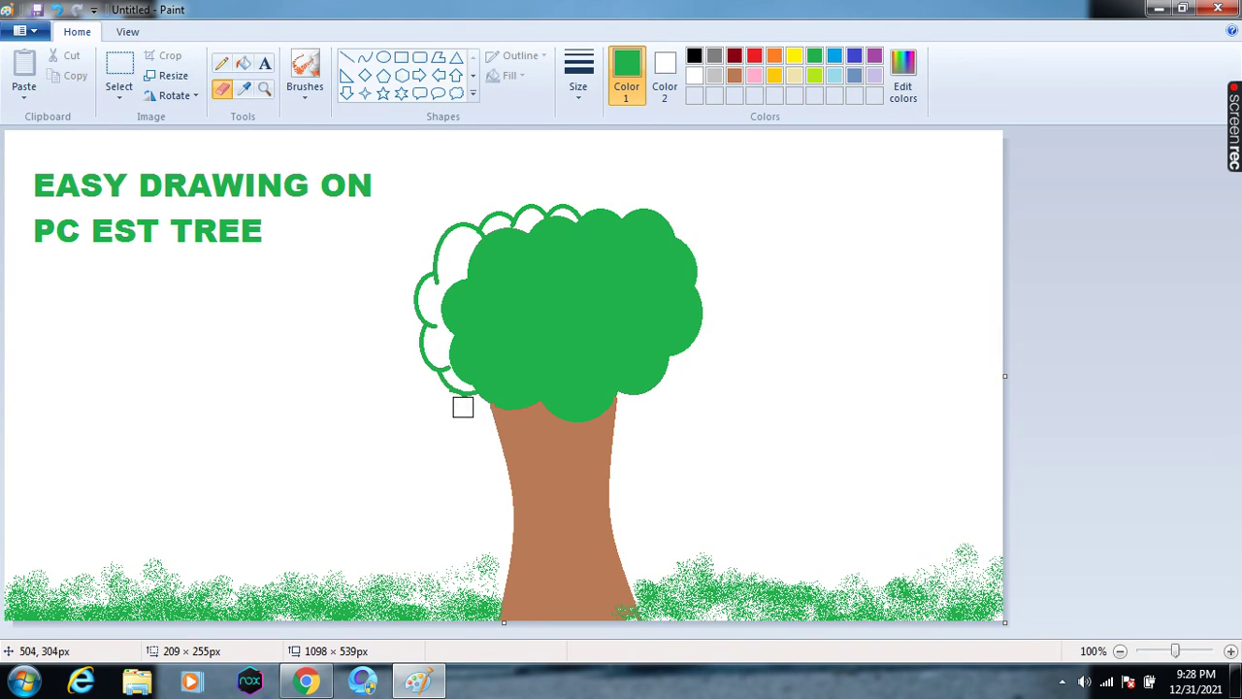
- Fill the white gaps between the added cloud outline and the crown's left and upper edges with green
left_click(242, 63)
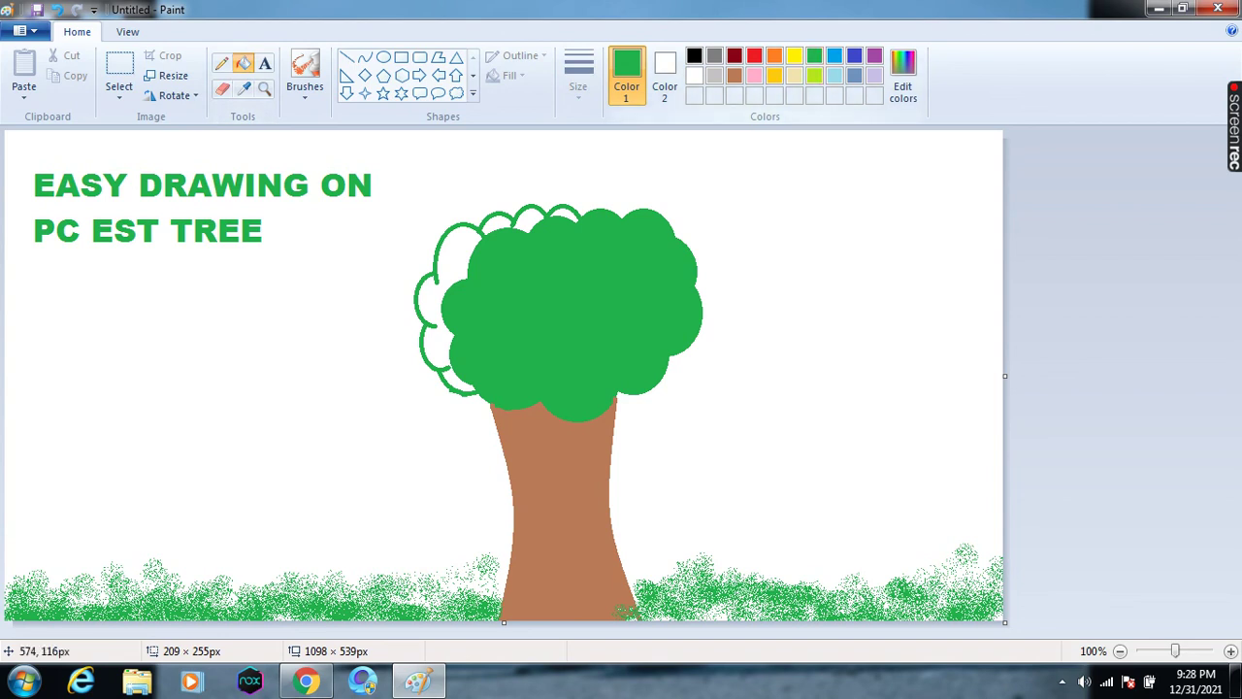
left_click(477, 283)
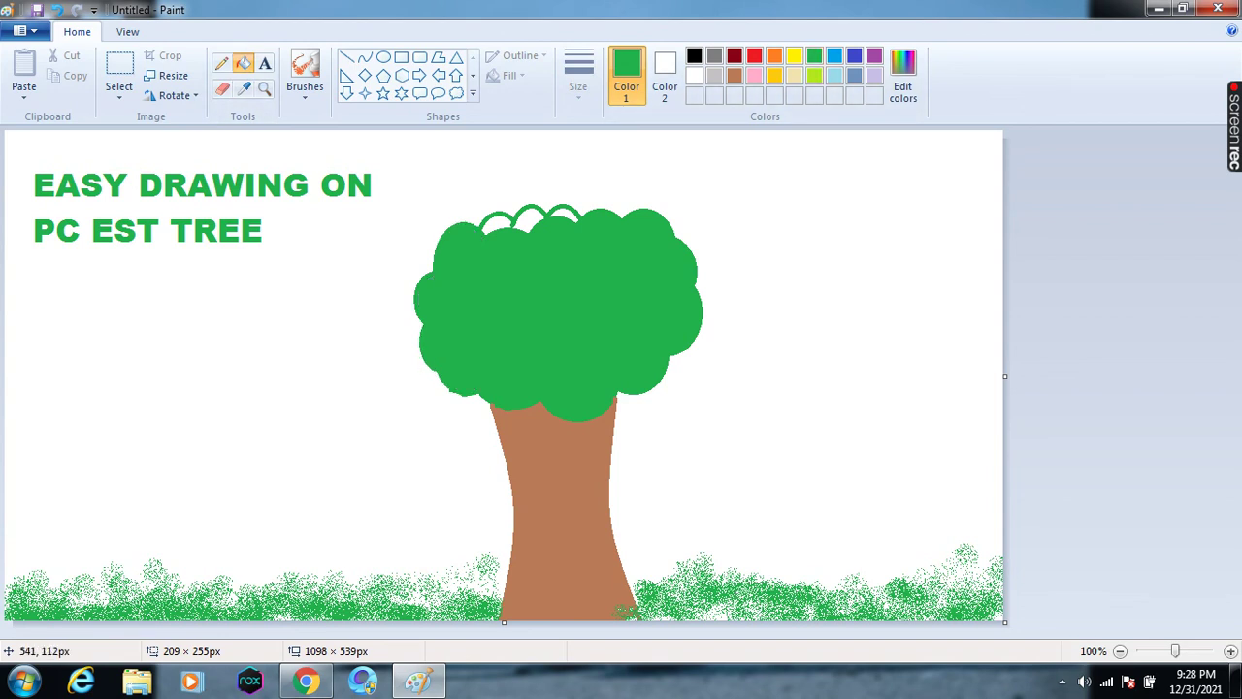
left_click(497, 225)
left_click(528, 221)
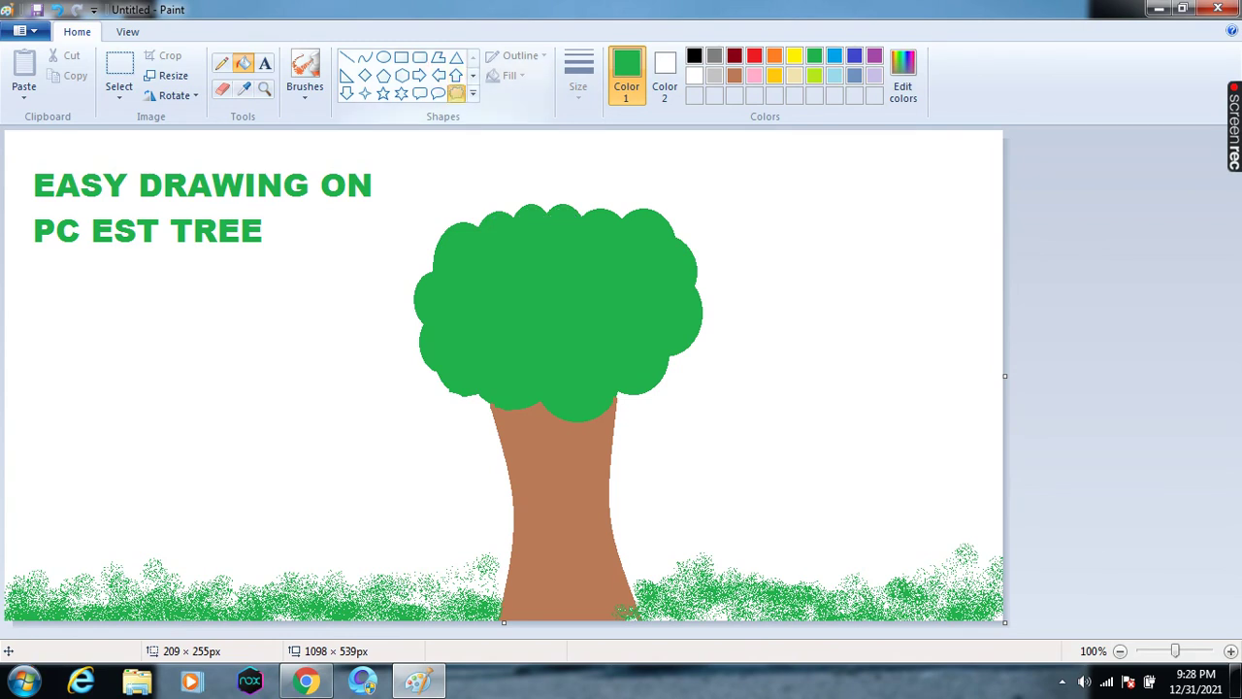
left_click(456, 94)
left_click_drag(469, 192, 602, 244)
left_click_drag(639, 255, 627, 187)
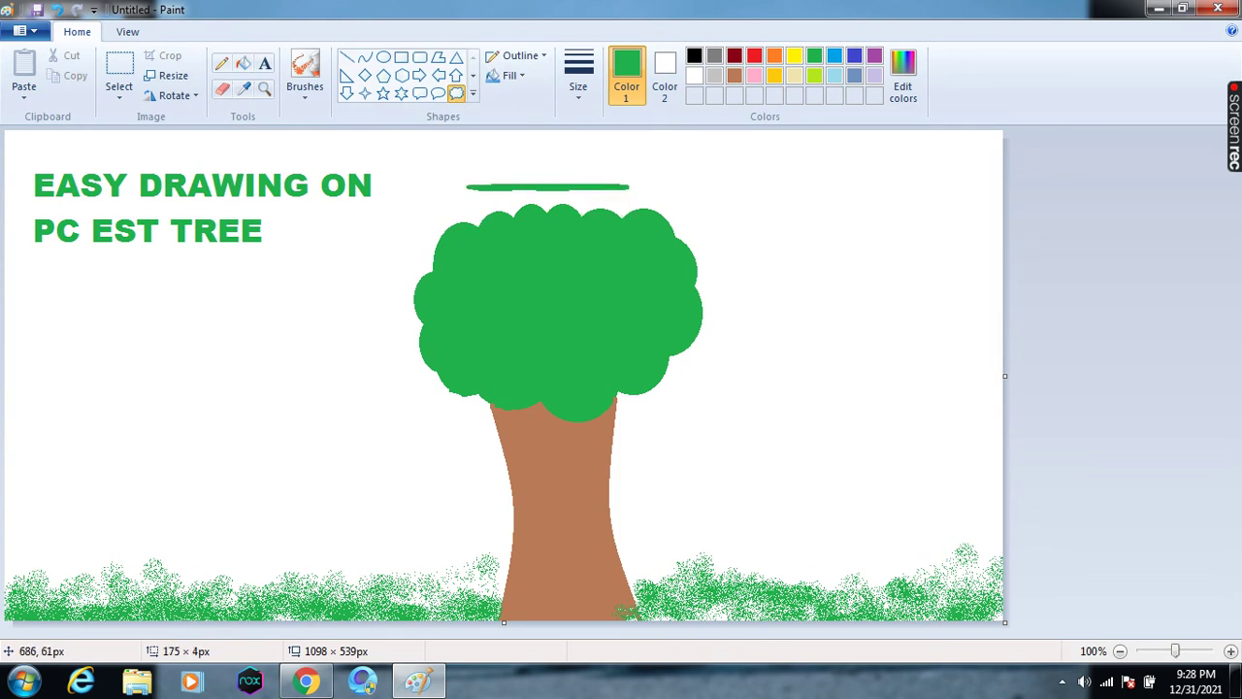
left_click(56, 8)
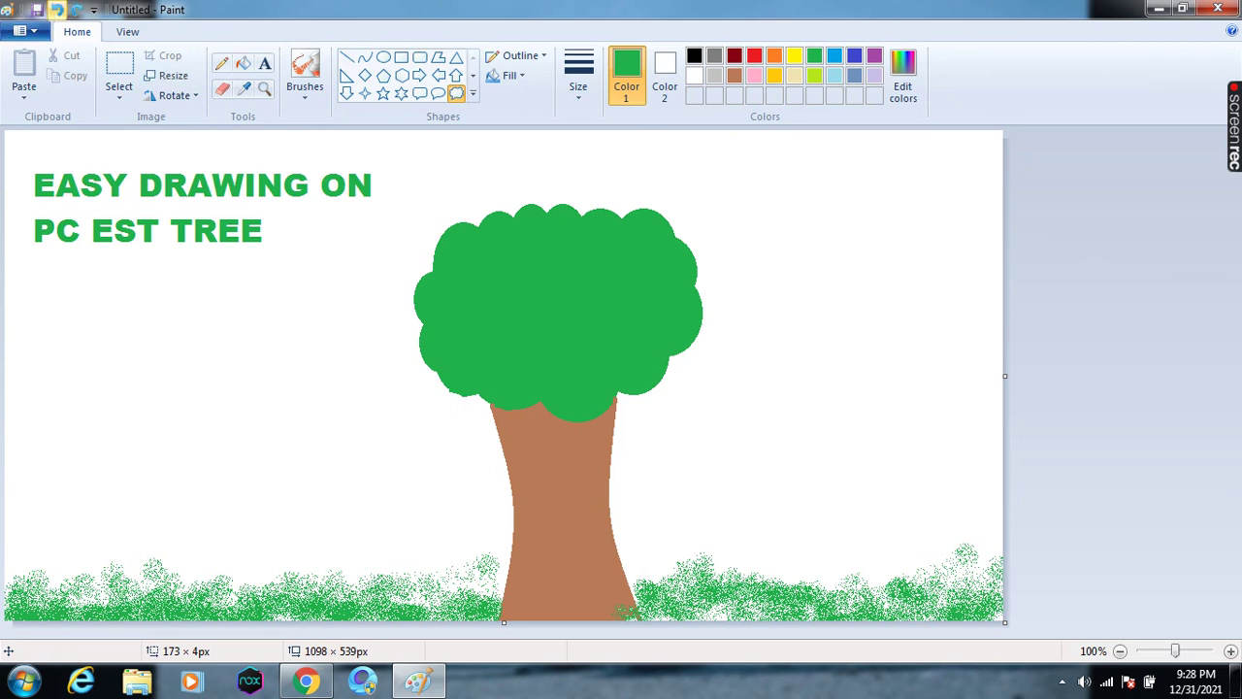
- Draw a green cloud callout about 233 by 160 px over the crown's top and fill its white area with green
left_click_drag(446, 166, 657, 307)
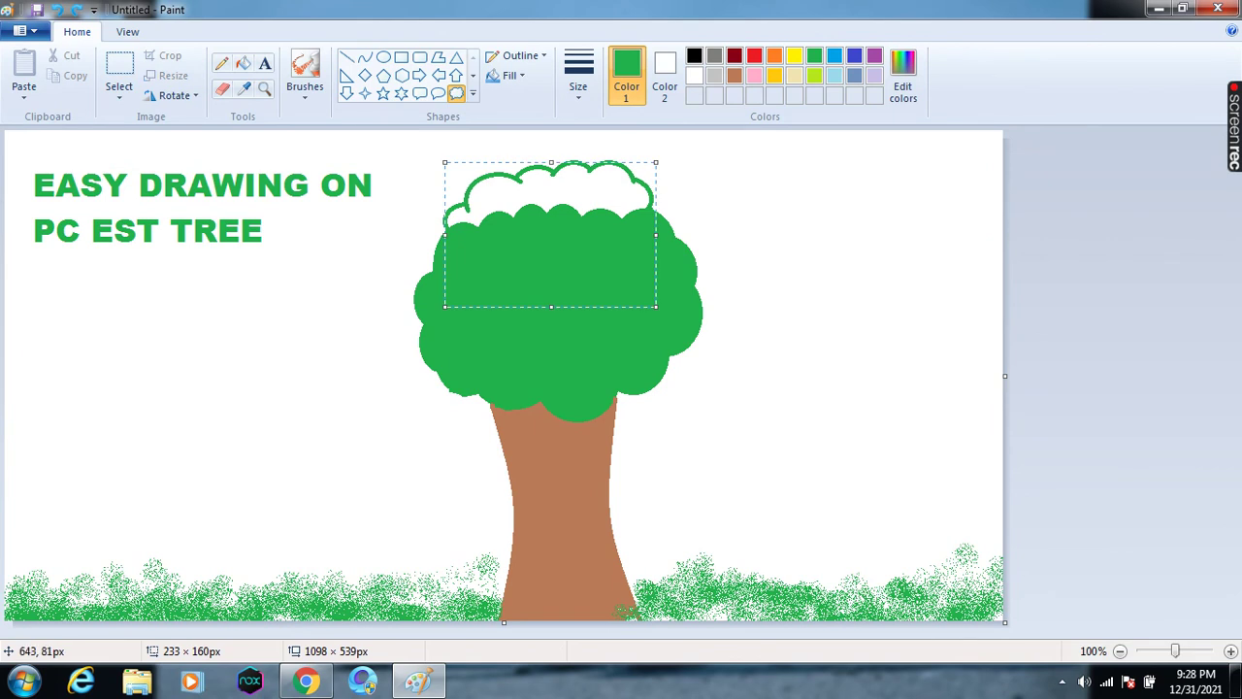
left_click(242, 64)
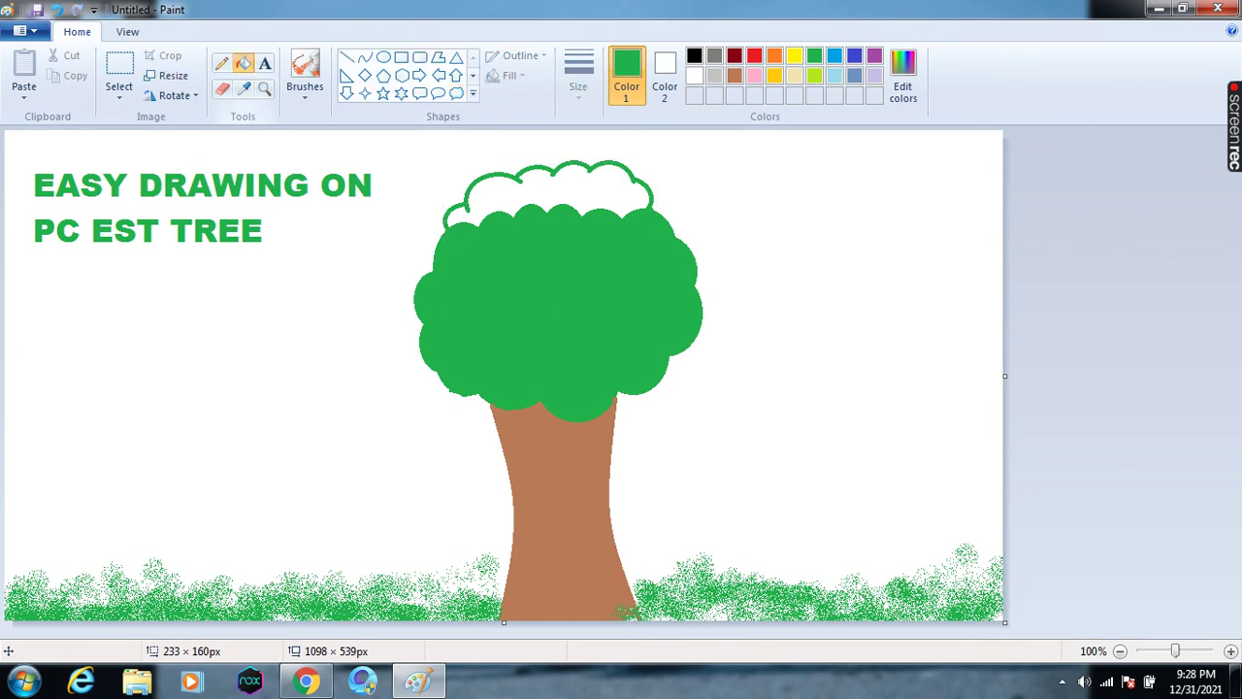
left_click(524, 186)
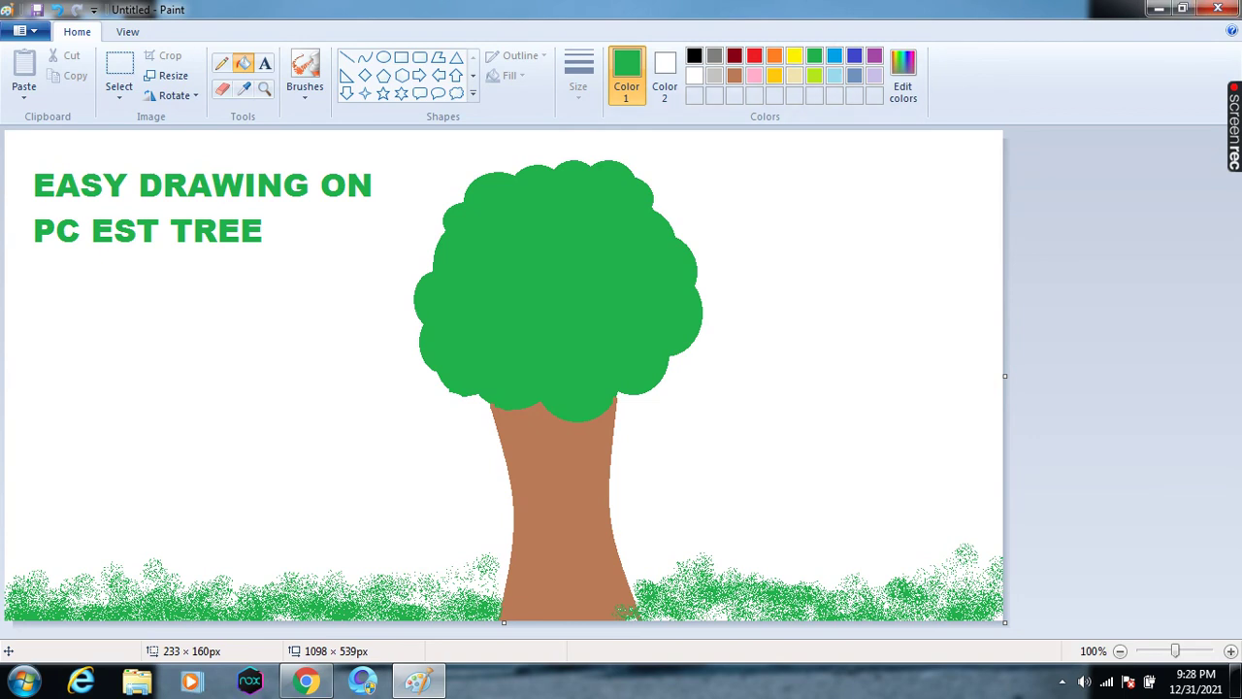
- Narrow the canvas from its right edge to a width of about 823 px, cutting off blank space beside the tree
left_click(1001, 374)
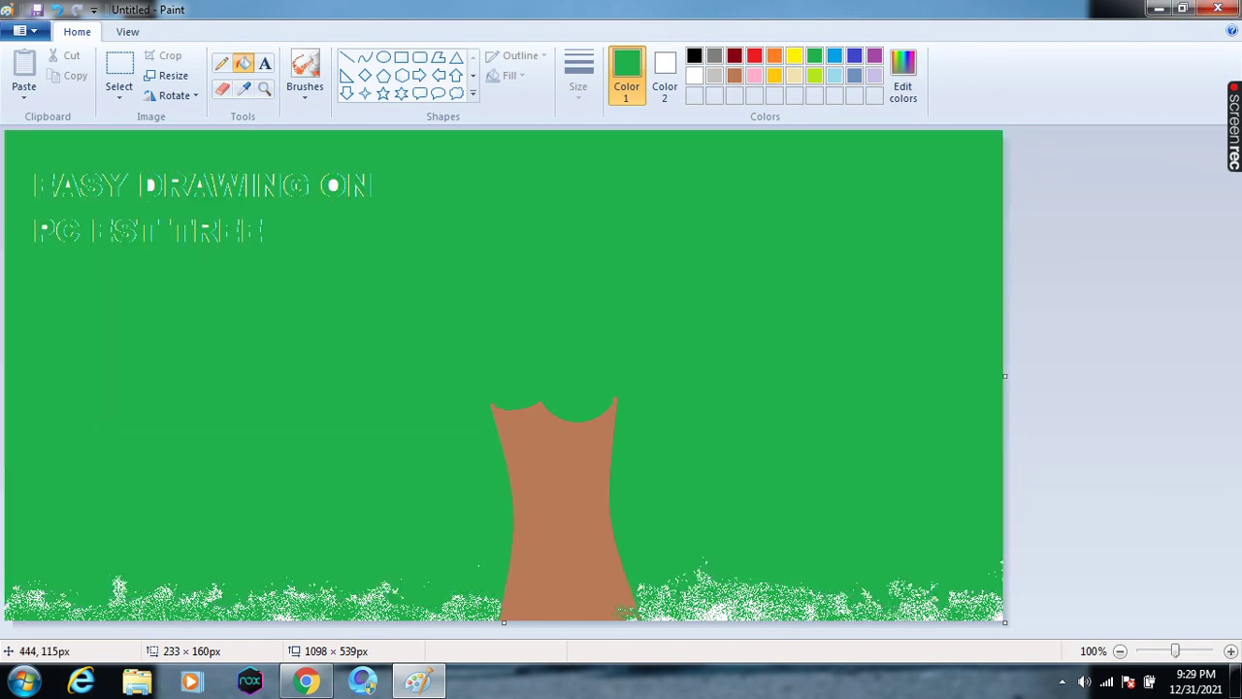
left_click(56, 8)
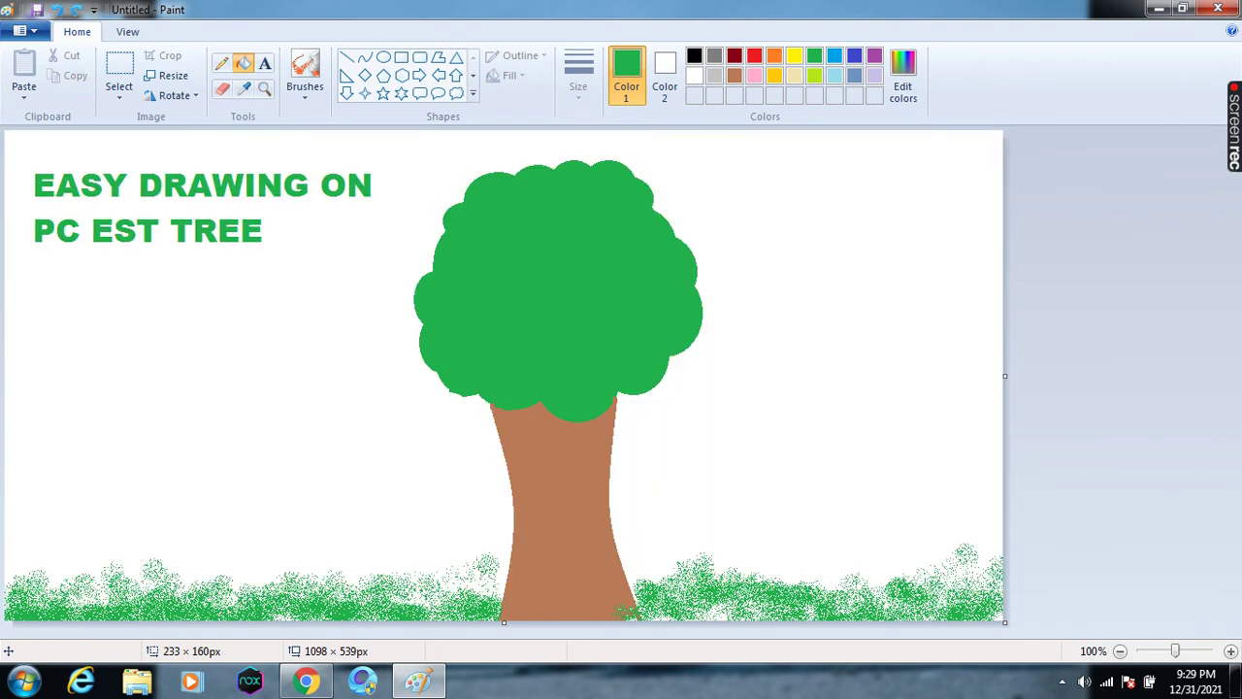
left_click_drag(1004, 374, 754, 375)
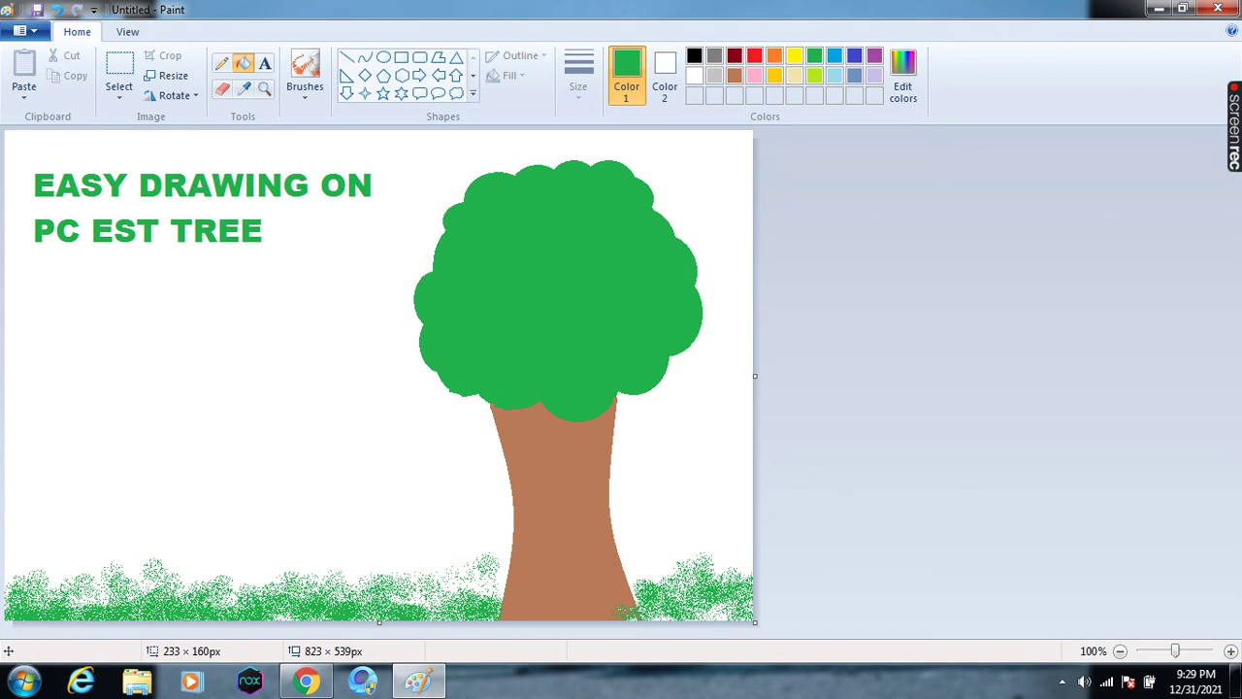
- Create a text box about 369 by 204 px below the title and set its text colour to black
left_click(265, 63)
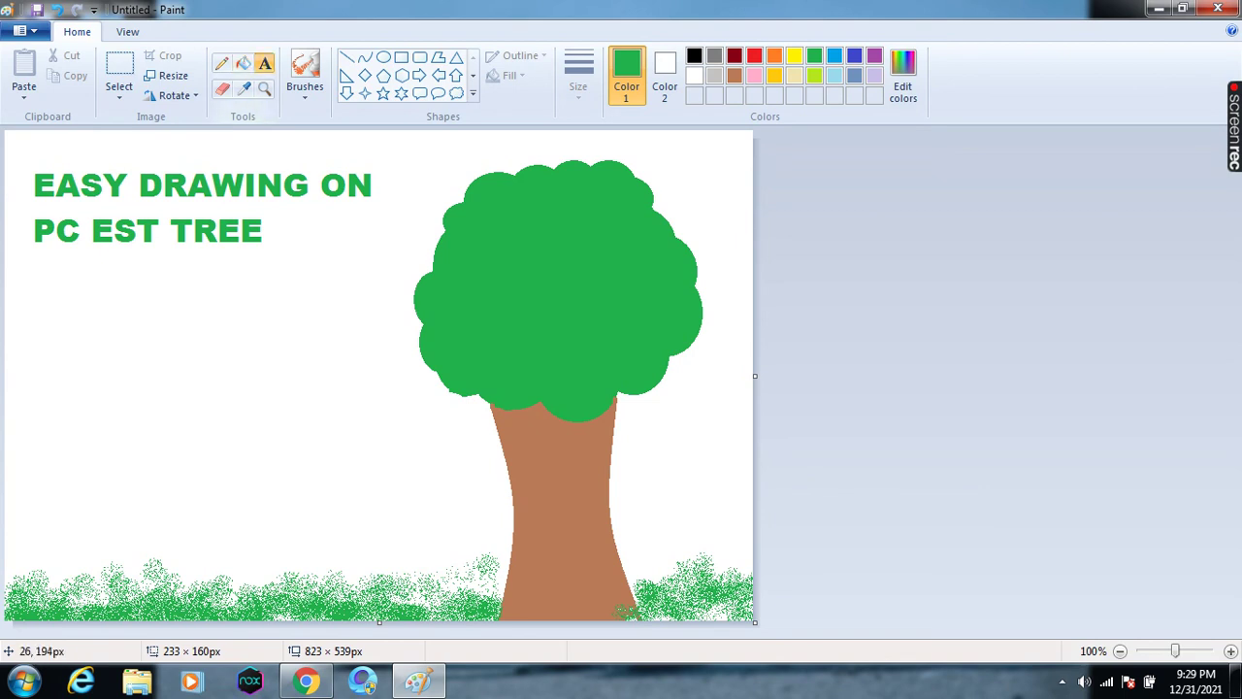
left_click_drag(39, 323, 387, 509)
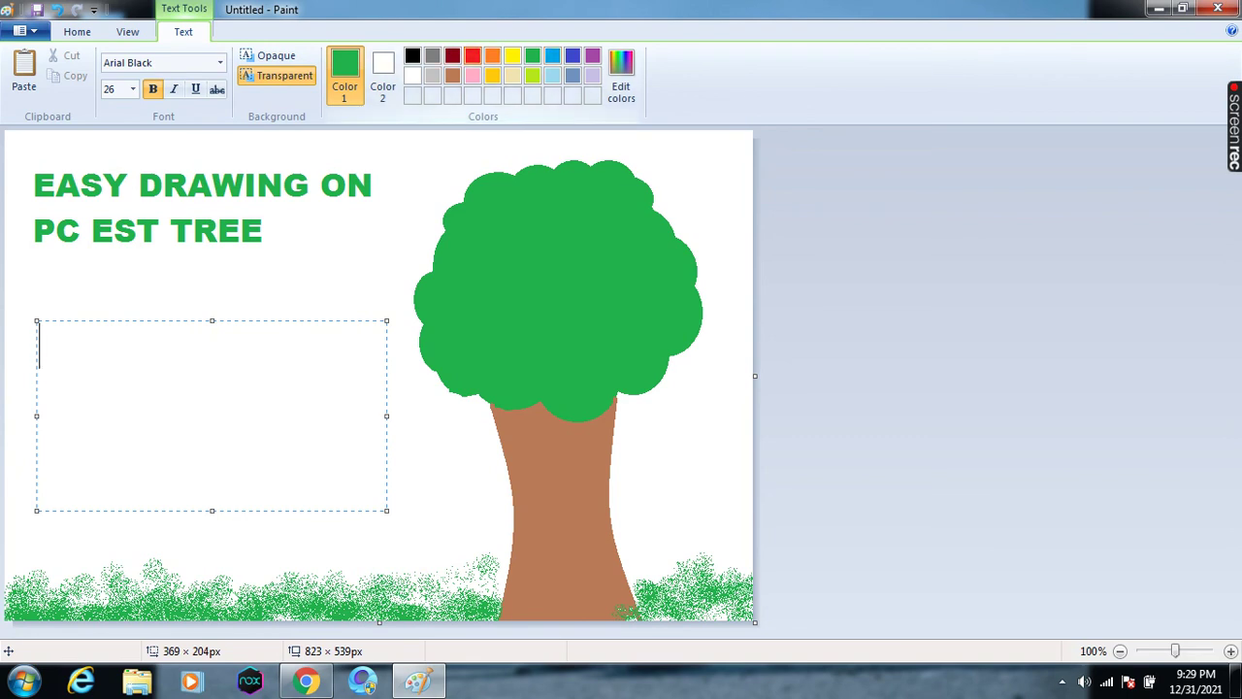
left_click(473, 55)
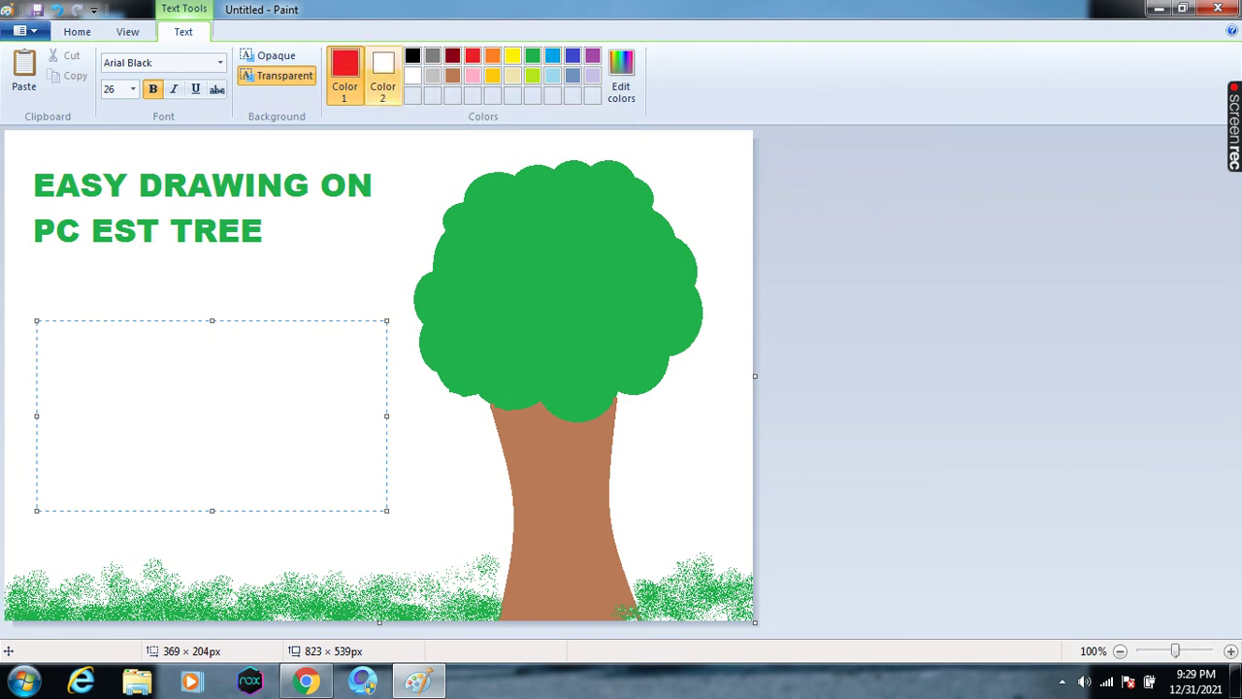
left_click(412, 55)
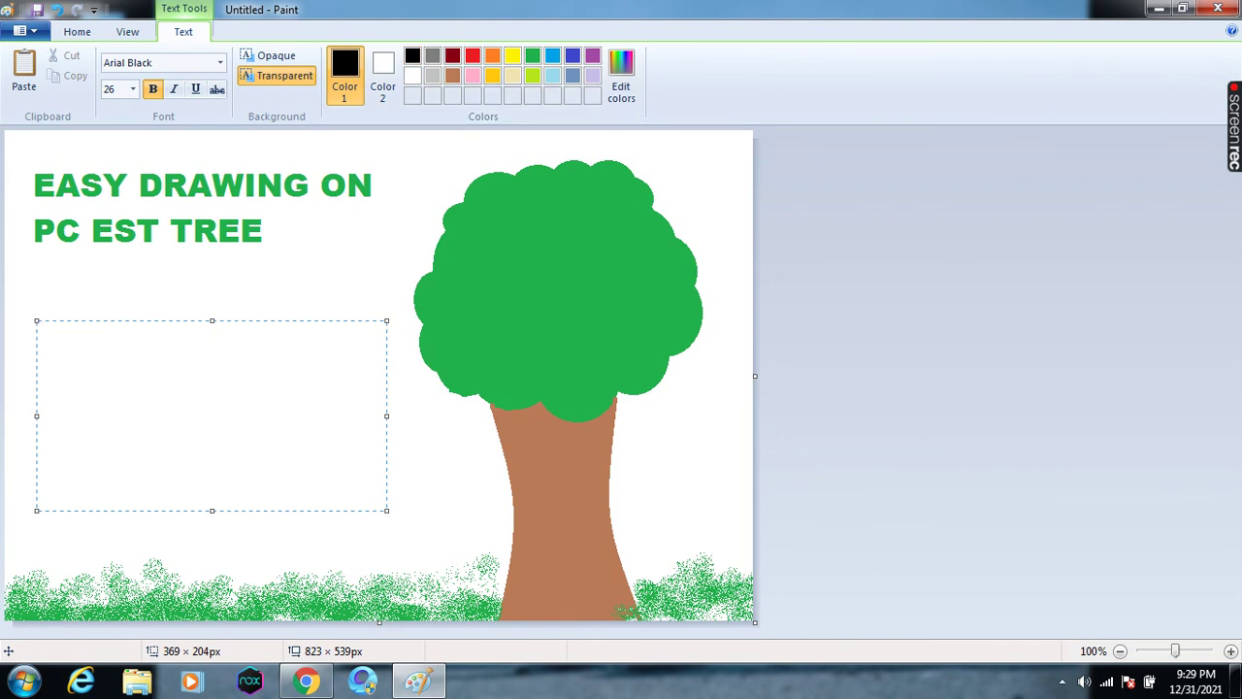
- Enter "THANKS FOR WATCHING" in the text box and place the text on the canvas
type("R")
key("BackSpace")
type("THAN")
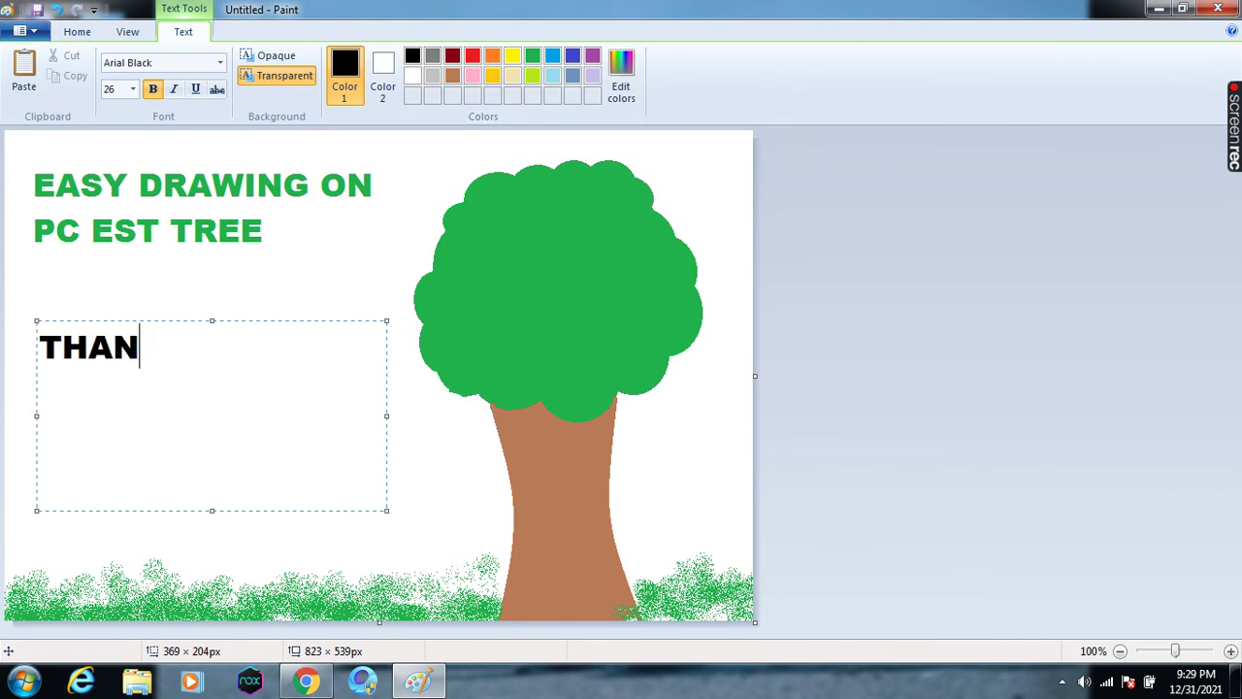
type("KS FOR W")
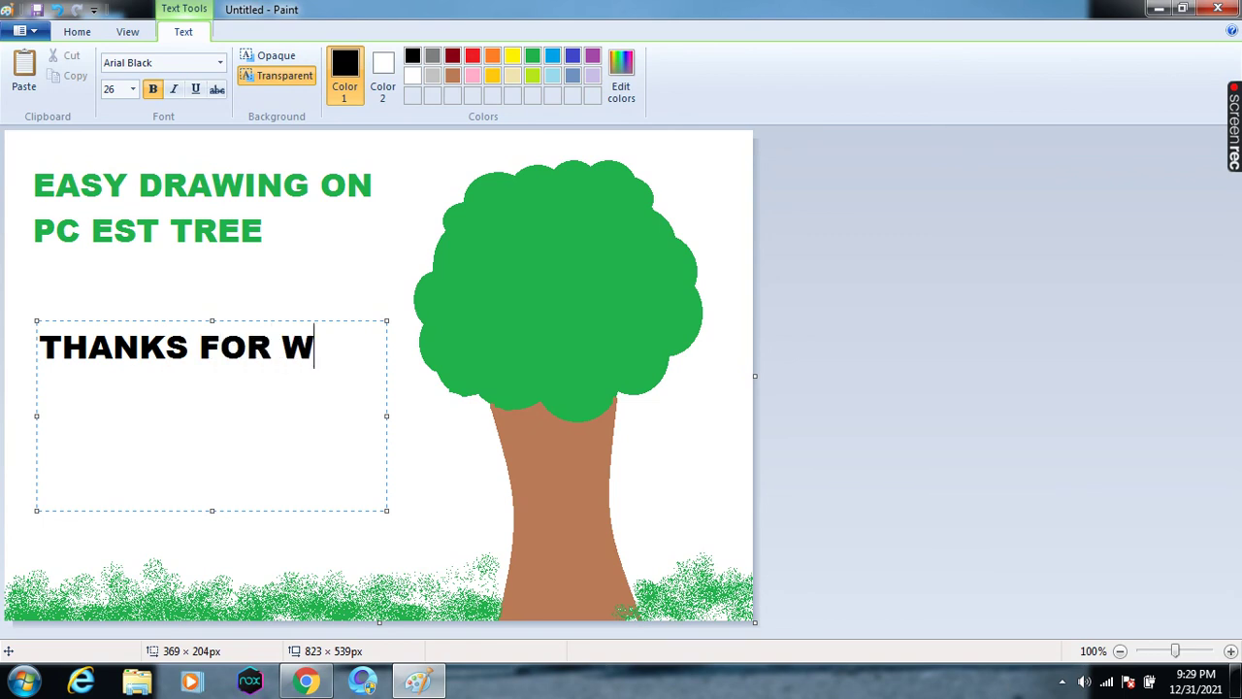
type("ATCHING")
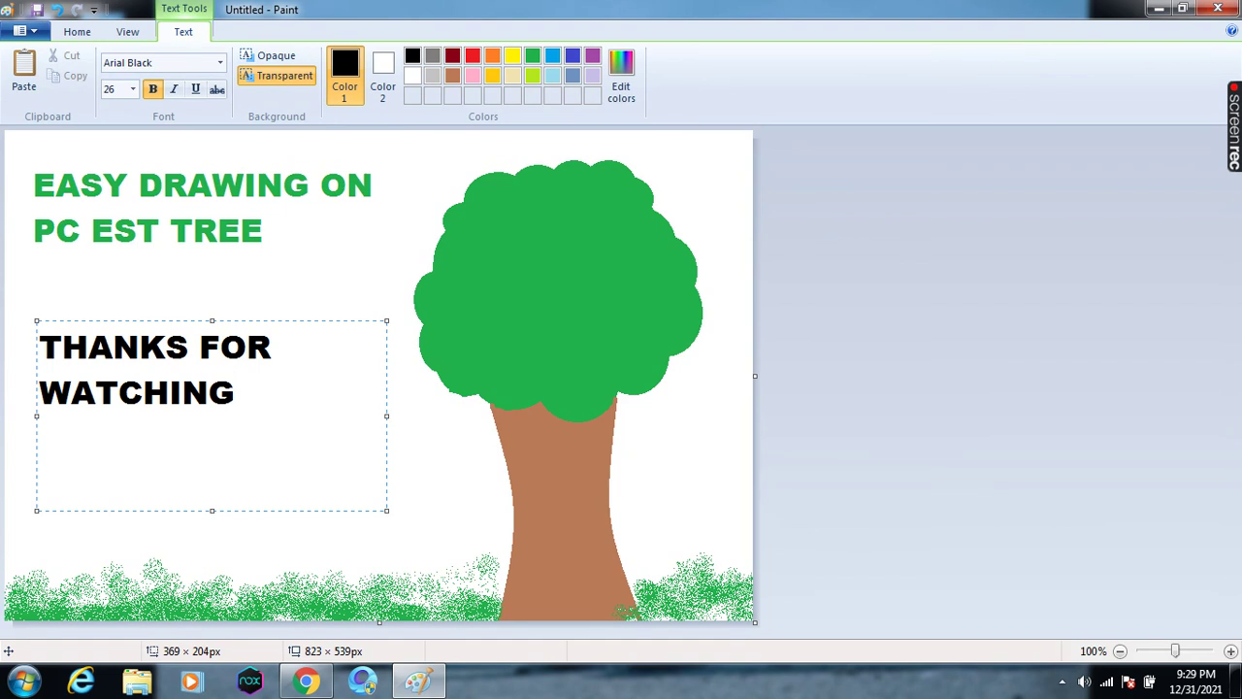
left_click(380, 316)
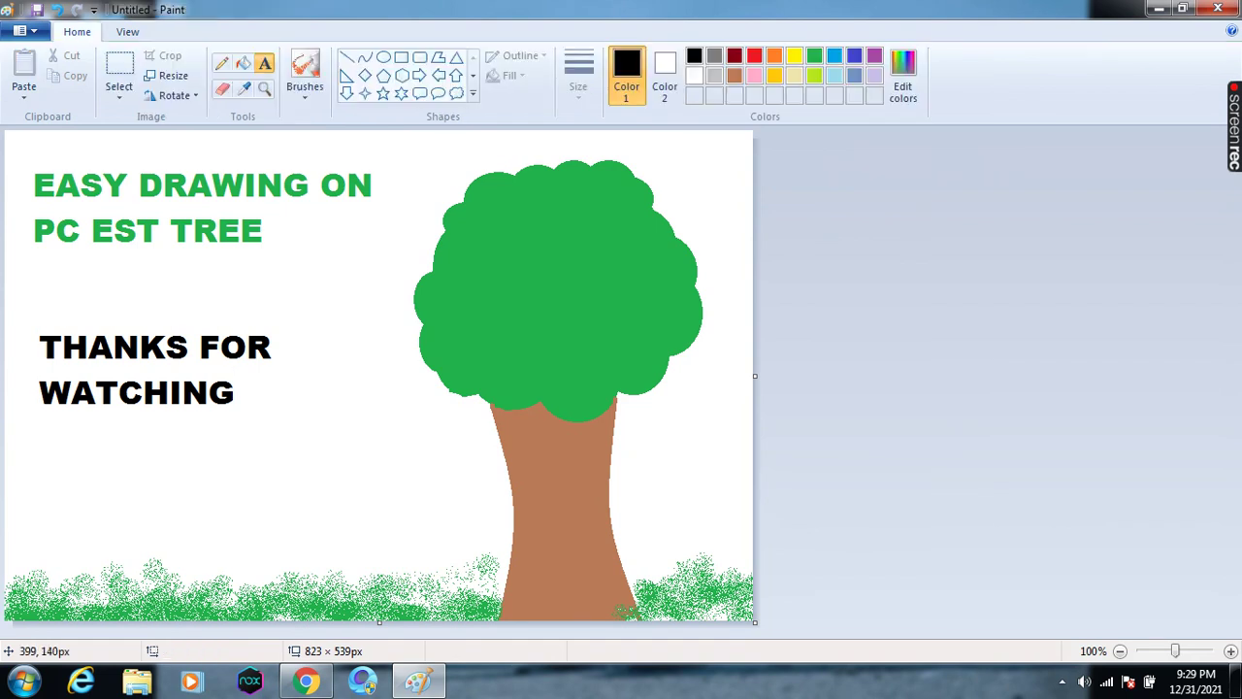